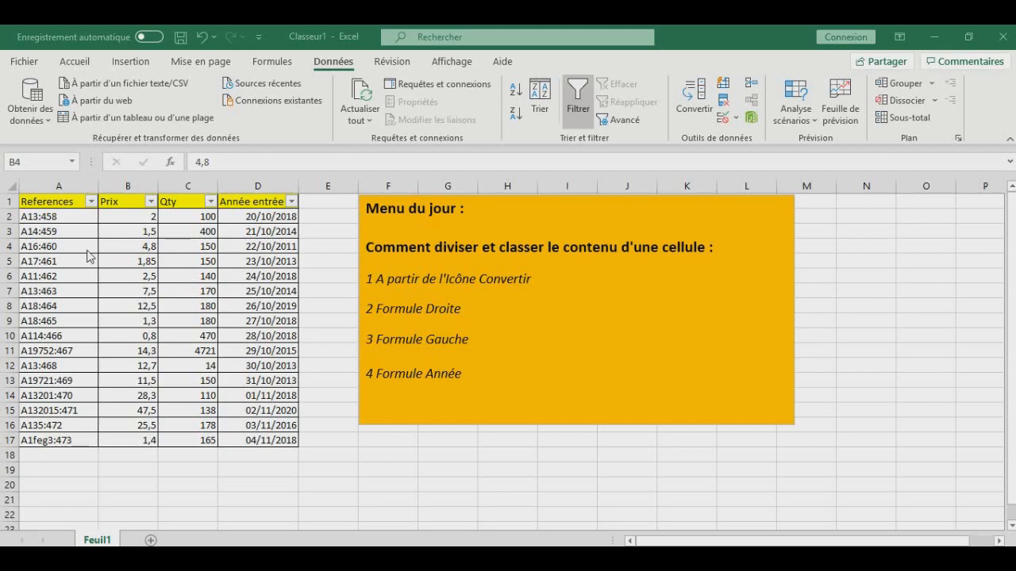
# - Insert an empty column between the References and Prix columns
pyautogui.click(69, 217)
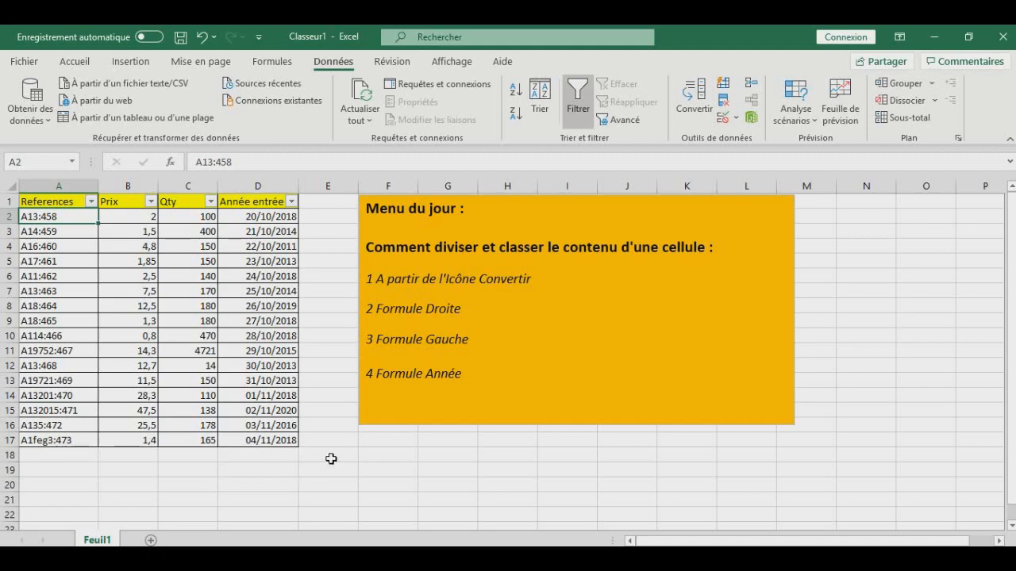
pyautogui.click(132, 185)
pyautogui.rightClick(132, 184)
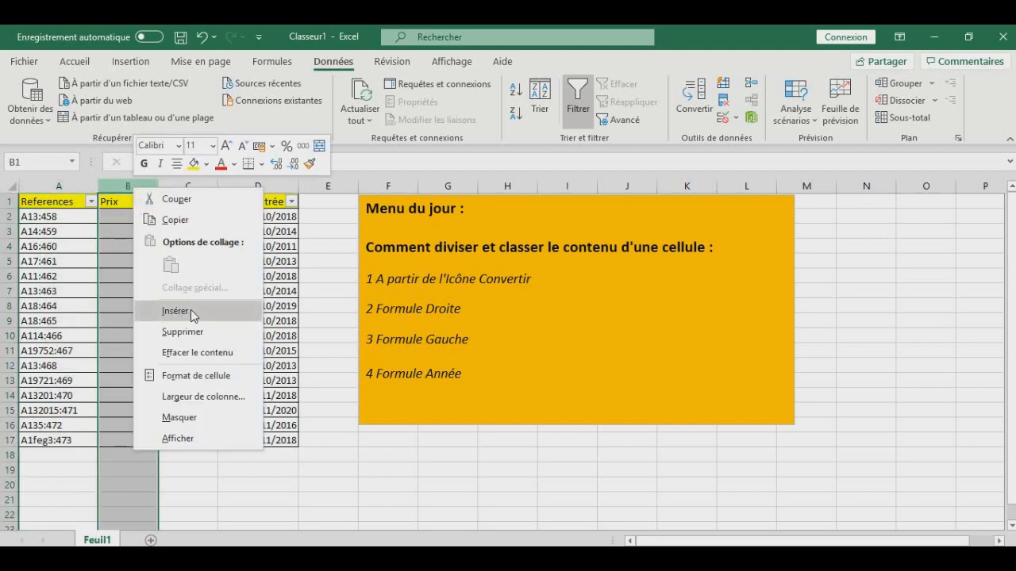
pyautogui.click(117, 182)
pyautogui.rightClick(118, 188)
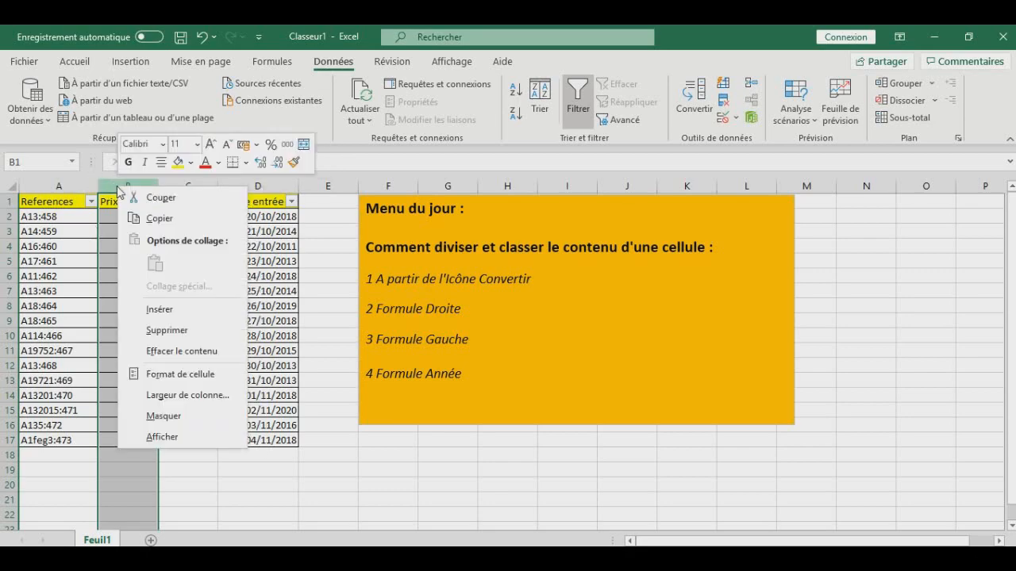
pyautogui.click(151, 310)
pyautogui.click(142, 229)
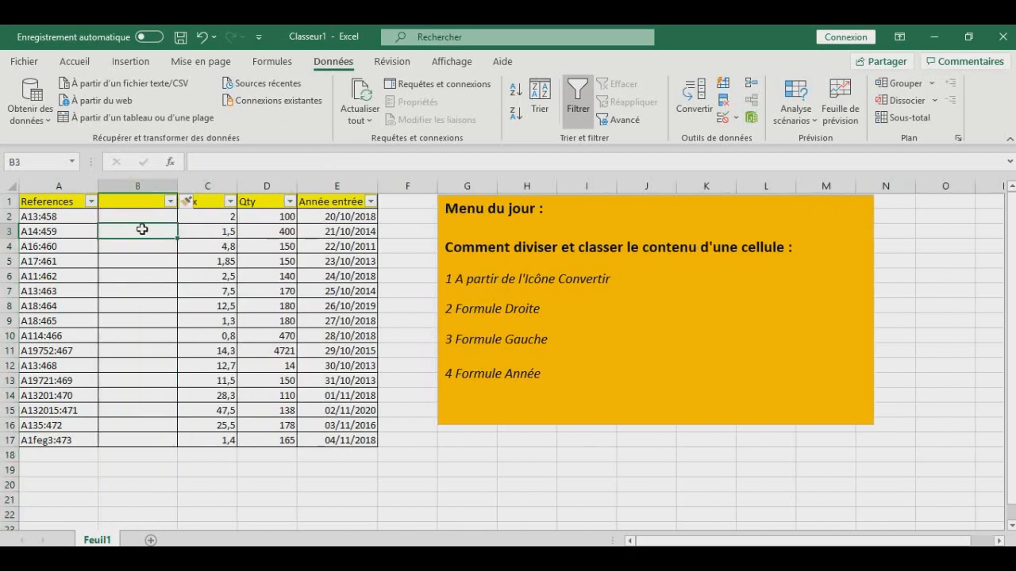
pyautogui.click(158, 215)
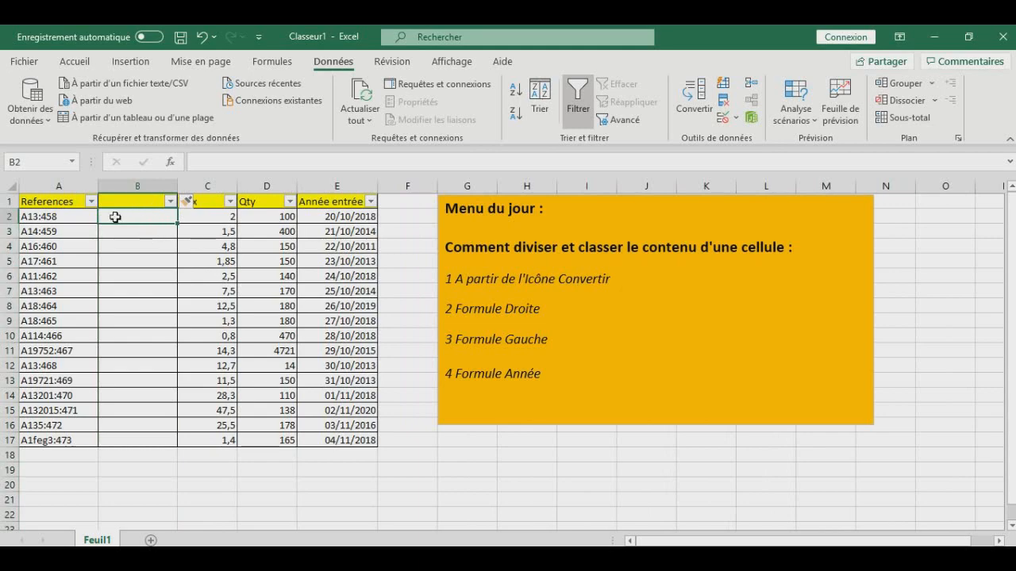
# - Split the References column with Convertir as delimited data, using ":" as the other separator and Standard format, replacing existing data
pyautogui.click(55, 185)
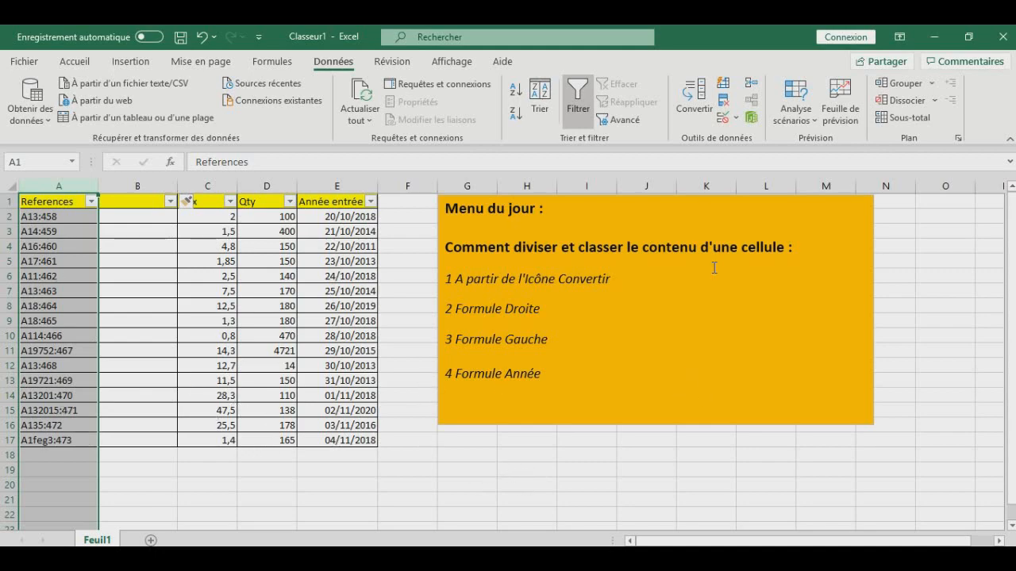
pyautogui.click(75, 62)
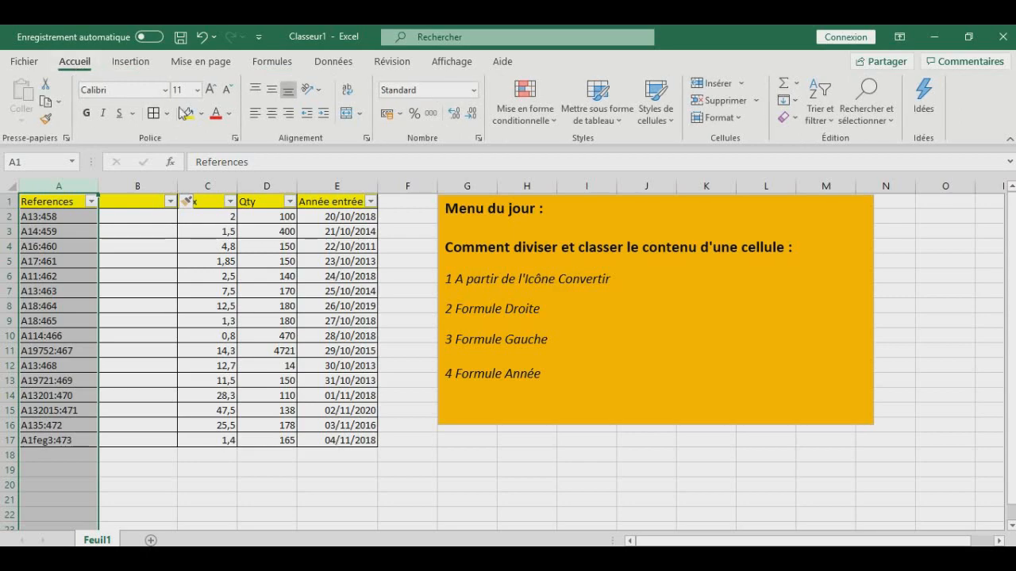
pyautogui.click(340, 67)
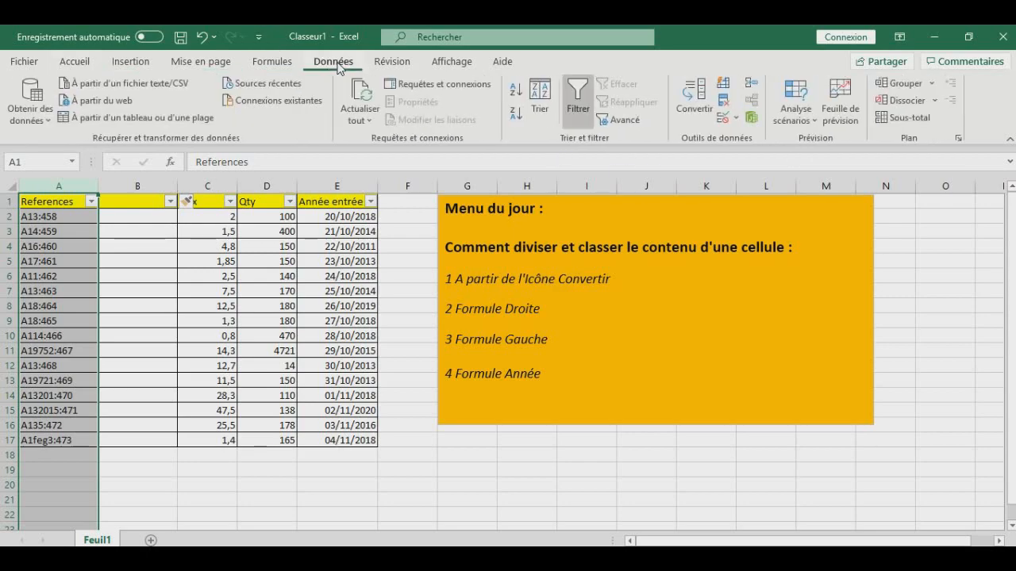
pyautogui.click(696, 109)
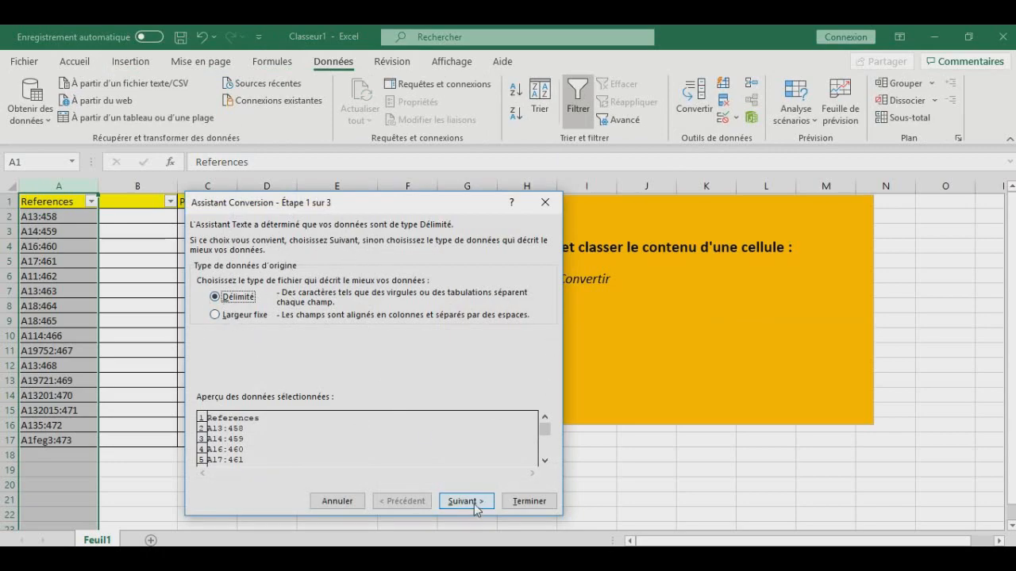
pyautogui.click(475, 501)
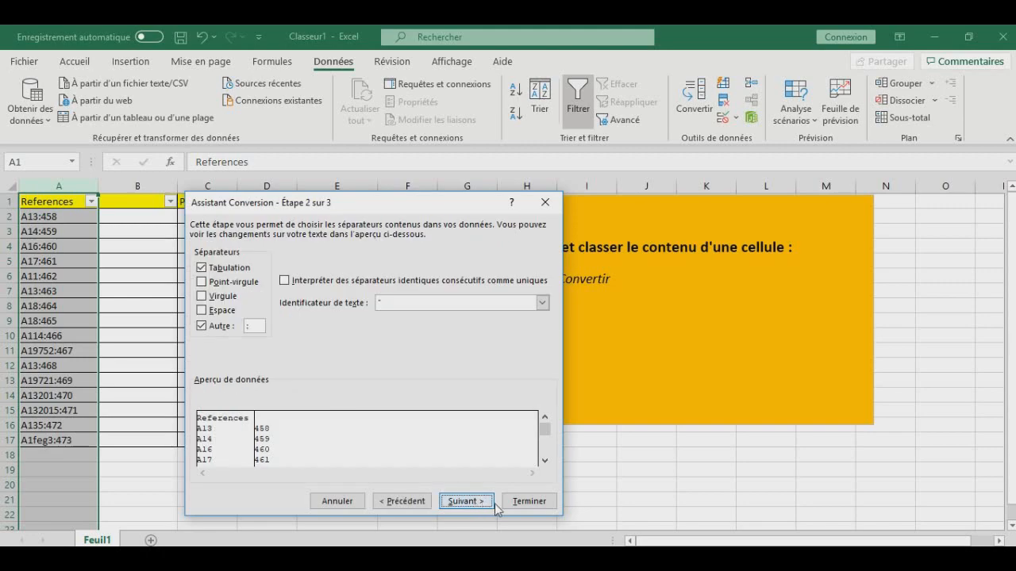
pyautogui.click(205, 328)
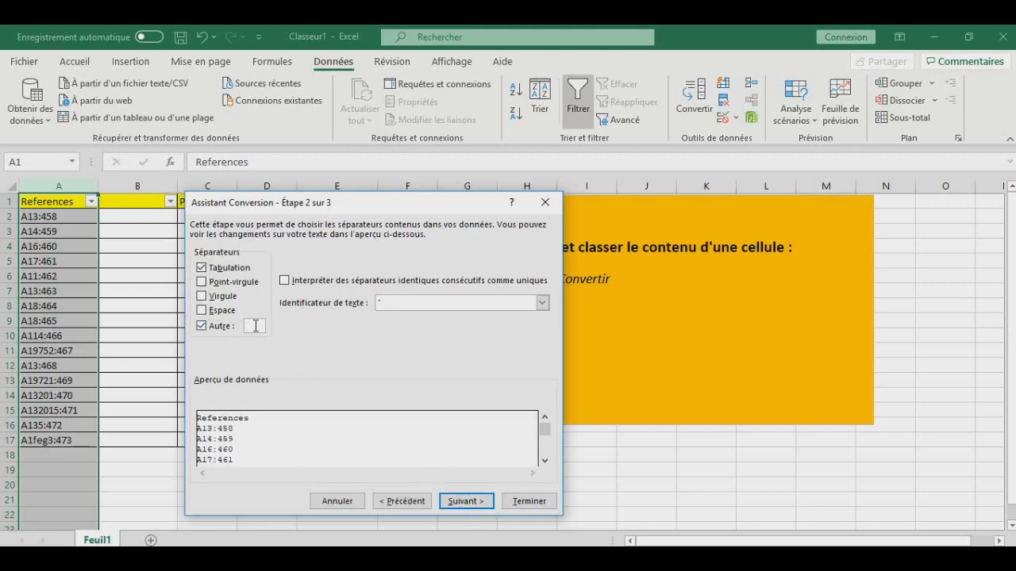
pyautogui.click(202, 326)
pyautogui.click(202, 326)
pyautogui.write(':')
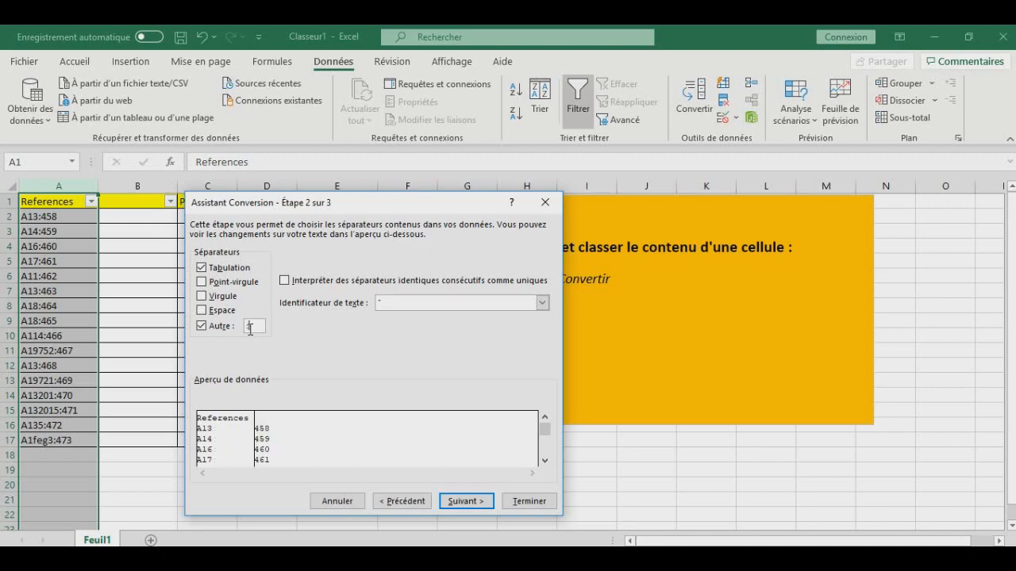
pyautogui.click(473, 504)
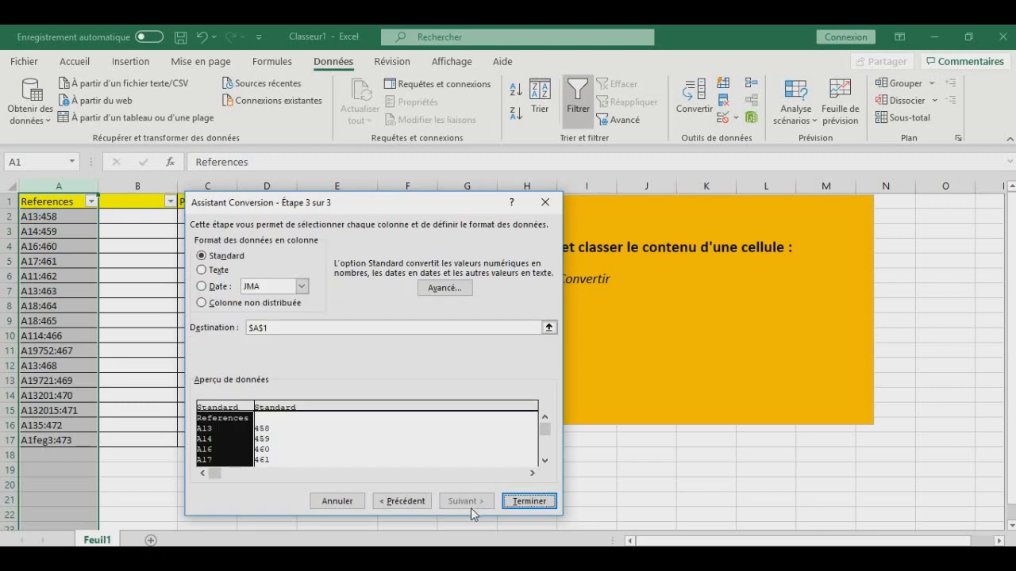
pyautogui.click(529, 502)
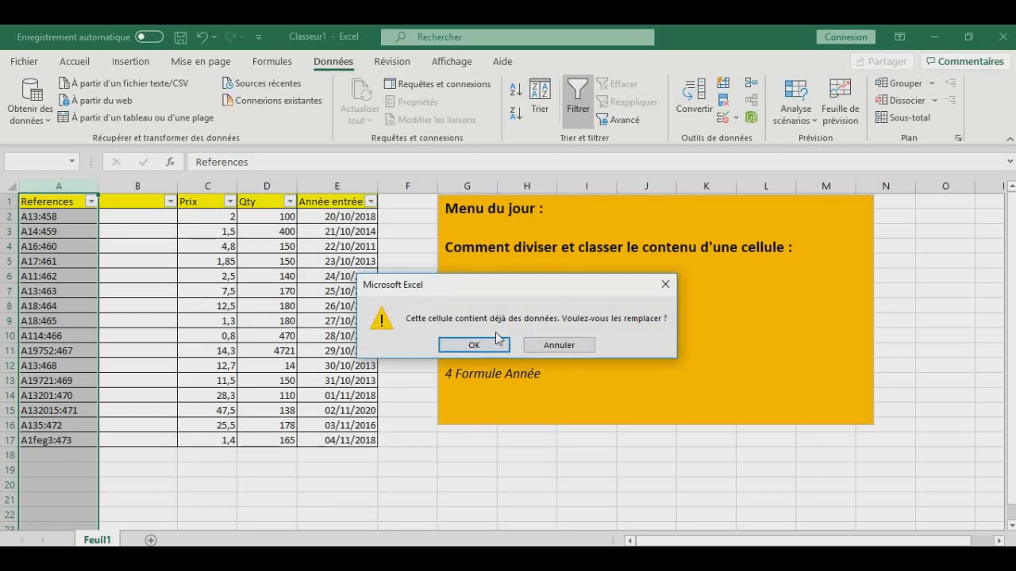
pyautogui.click(474, 345)
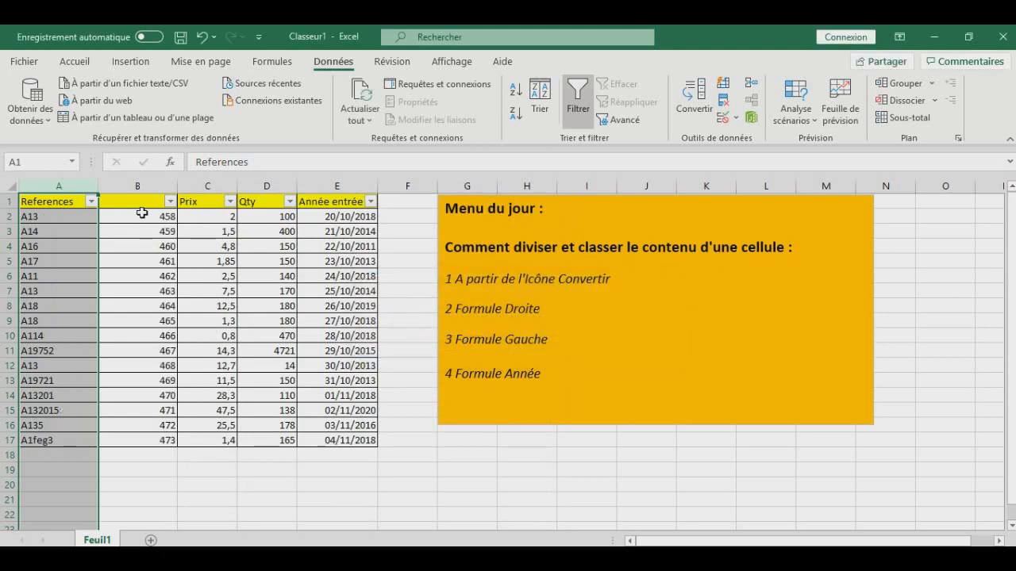
# - Review the split references and numbers, and undo the column conversion
pyautogui.moveTo(144, 215); pyautogui.dragTo(147, 442)
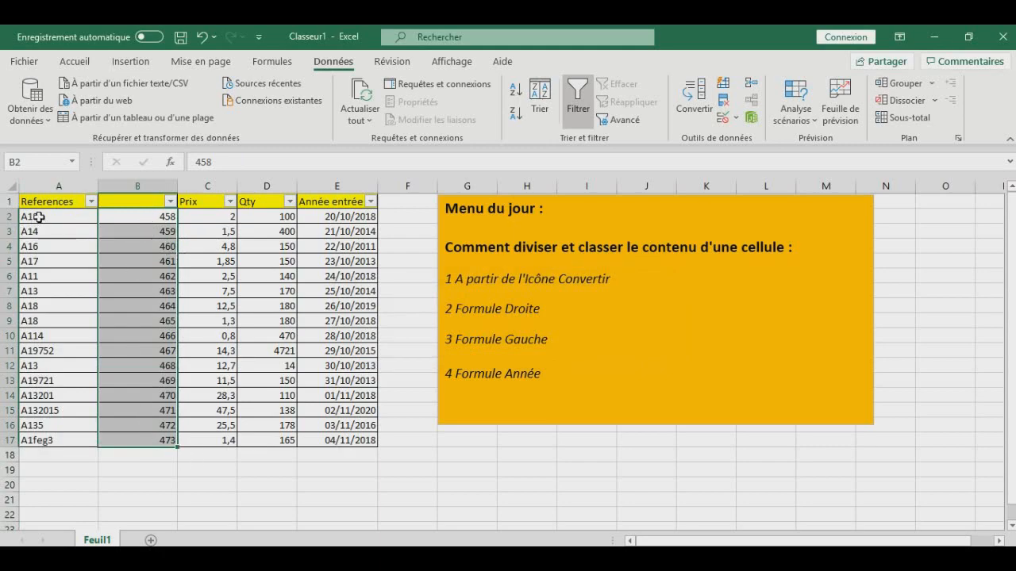
pyautogui.click(72, 217)
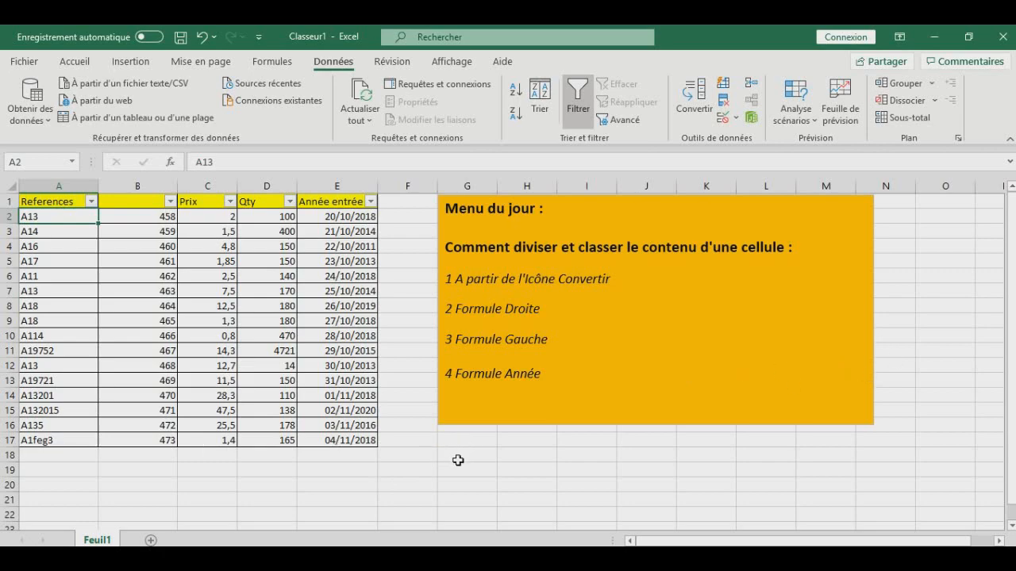
pyautogui.click(409, 439)
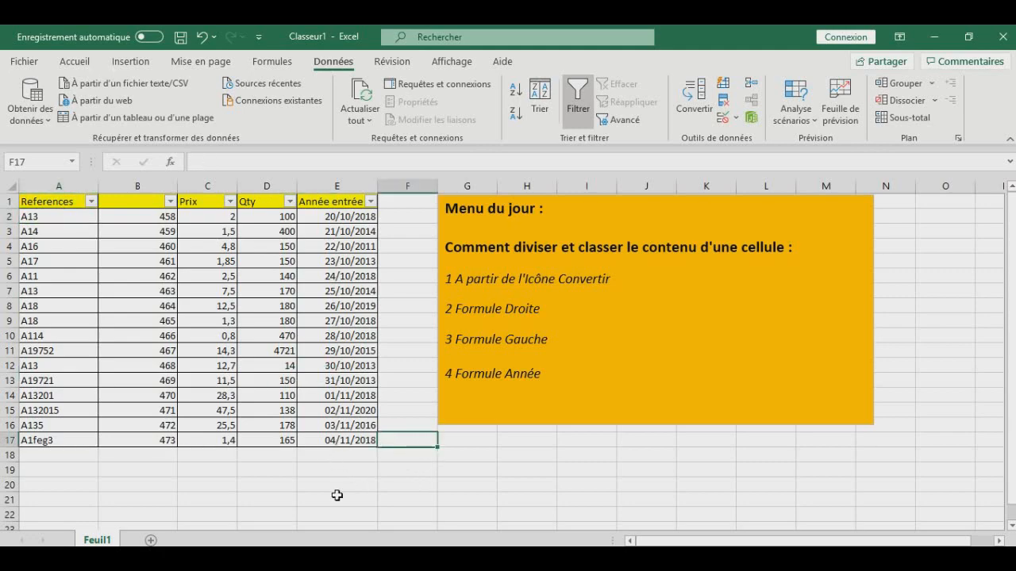
pyautogui.click(155, 277)
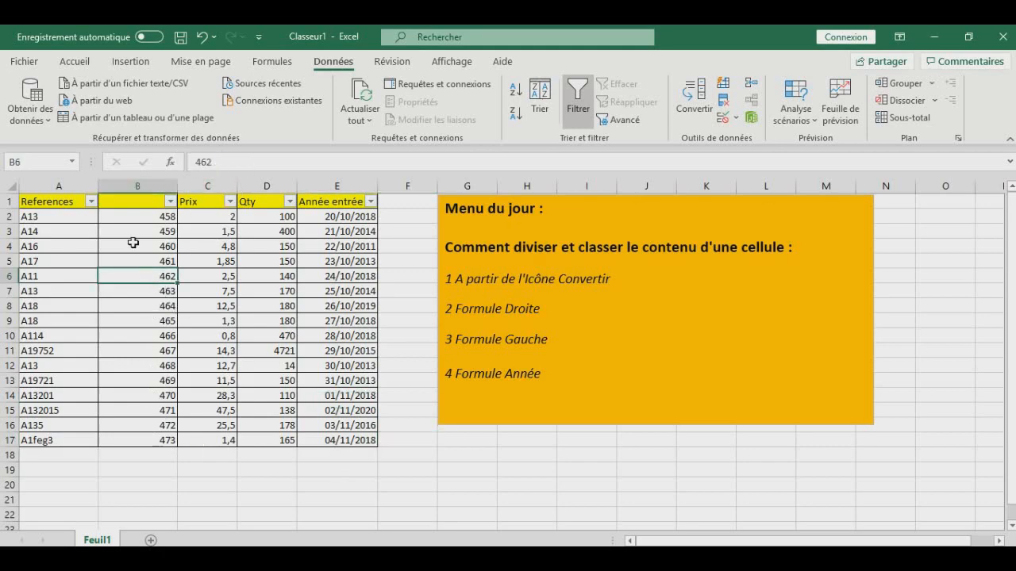
pyautogui.click(153, 215)
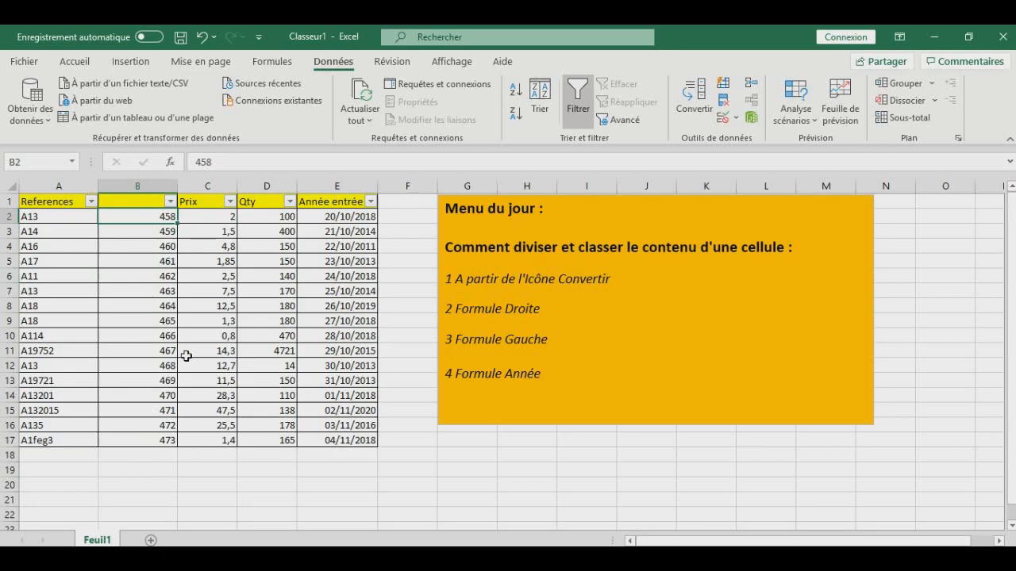
pyautogui.hotkey('ctrl', 'z')
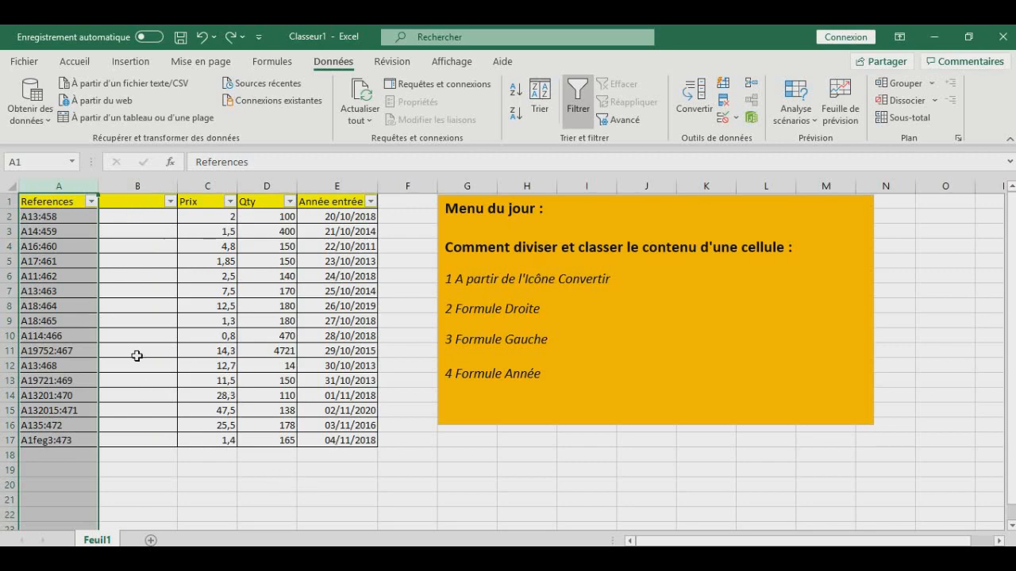
# - Enter the formula =DROITE(A2;3) in cell B2 to extract the last three characters of the reference
pyautogui.click(157, 218)
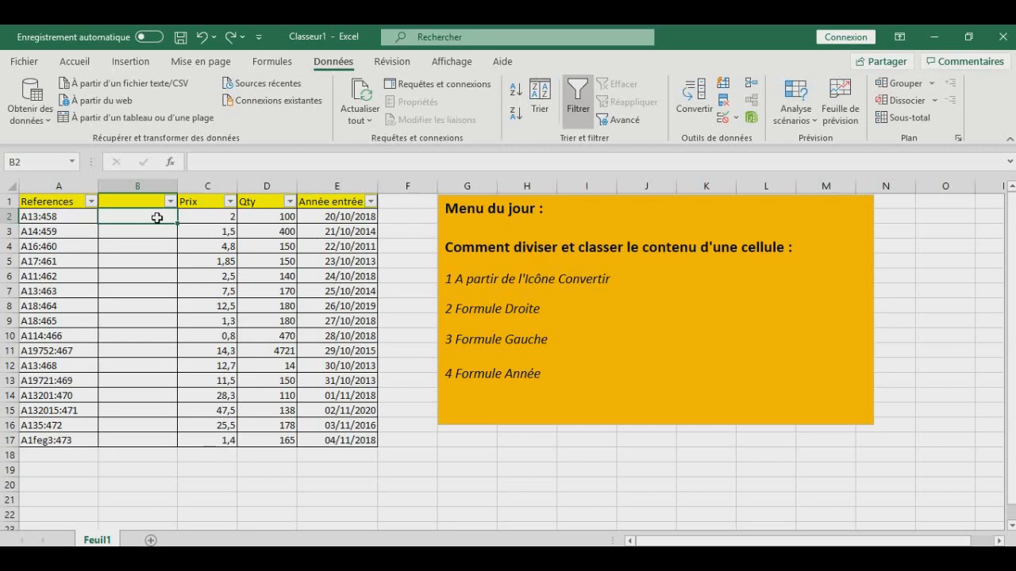
pyautogui.write('=')
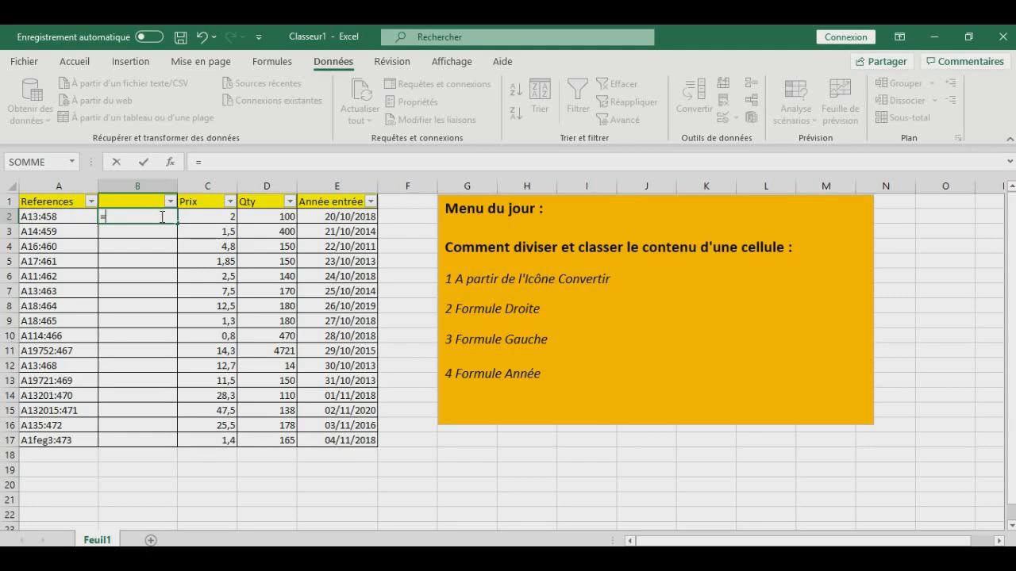
pyautogui.write('dr')
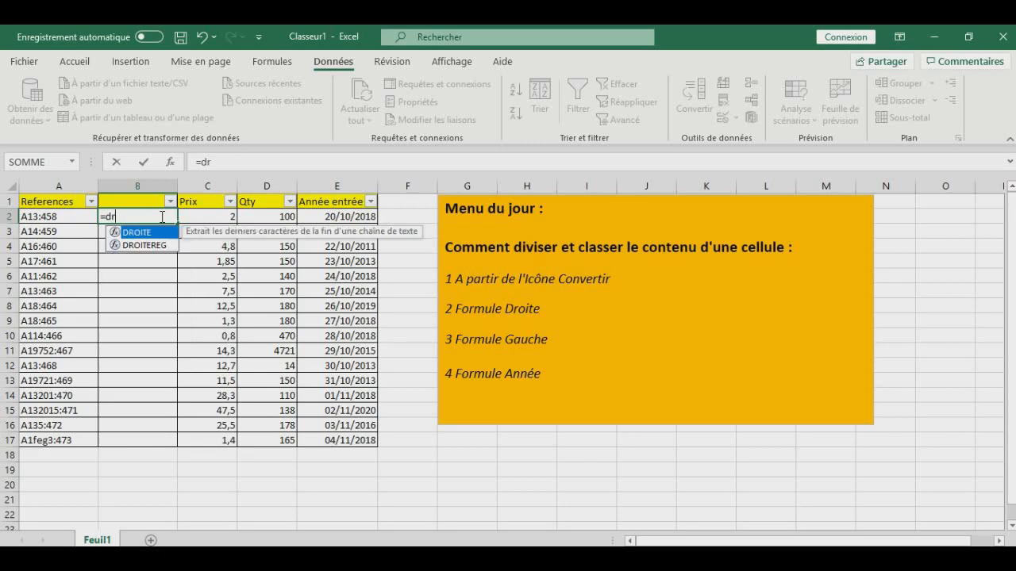
pyautogui.write('oi')
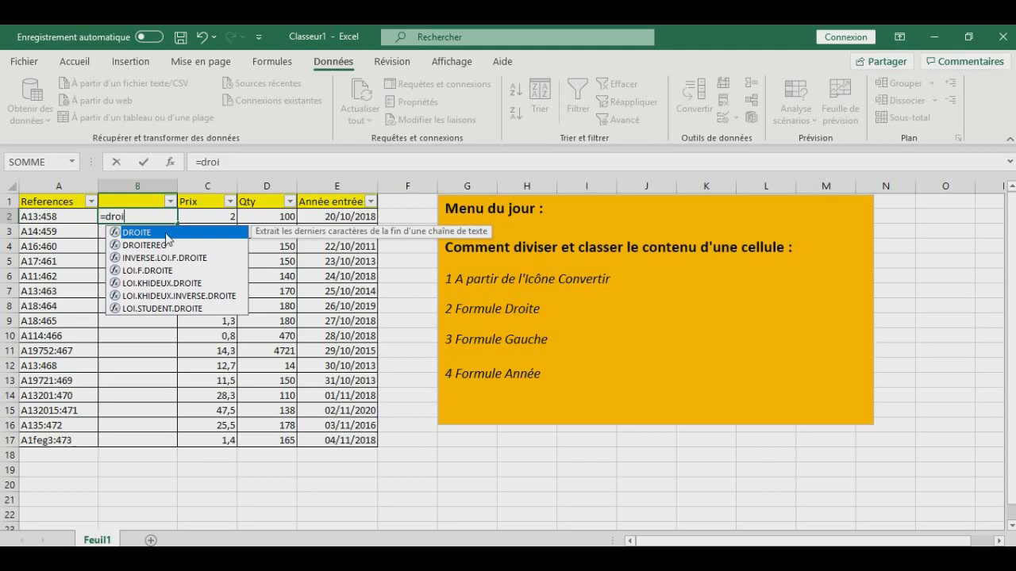
pyautogui.doubleClick(167, 233)
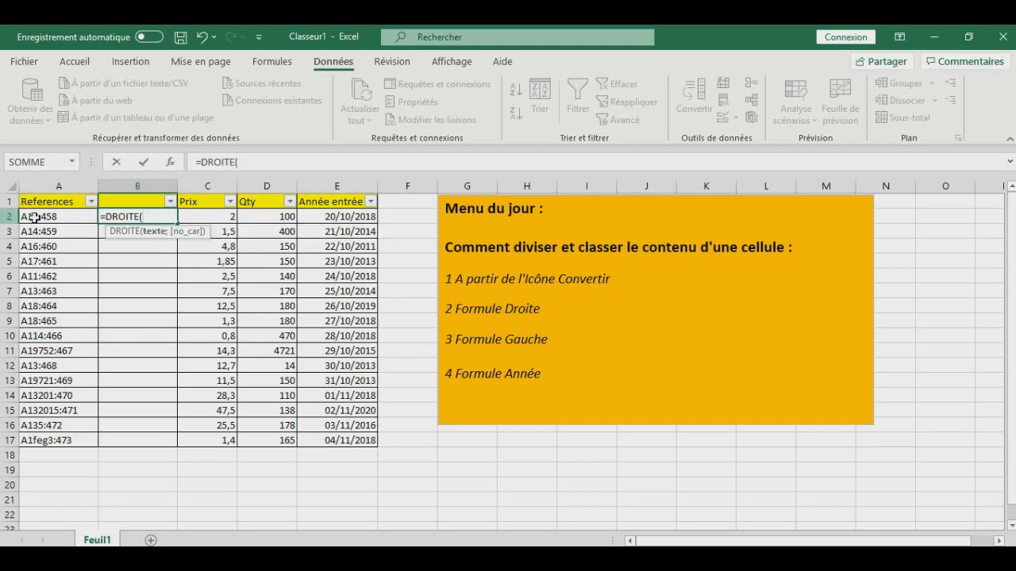
pyautogui.click(68, 217)
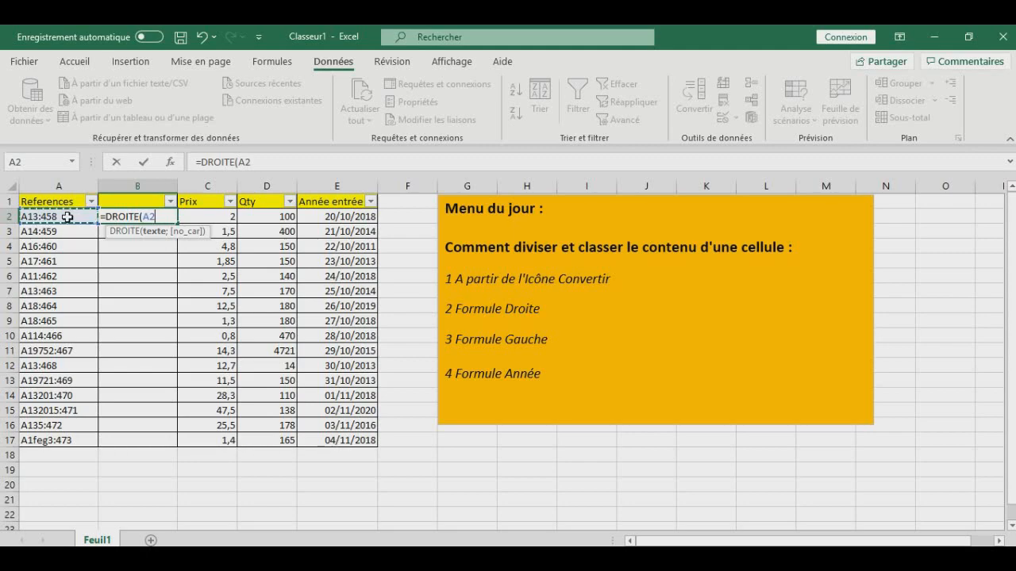
pyautogui.write(';3')
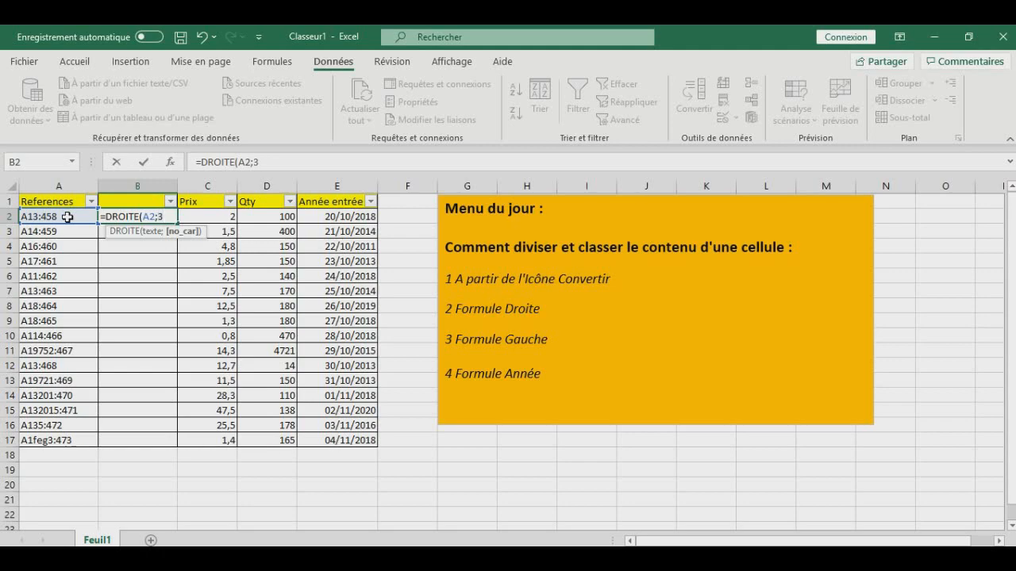
pyautogui.write(')')
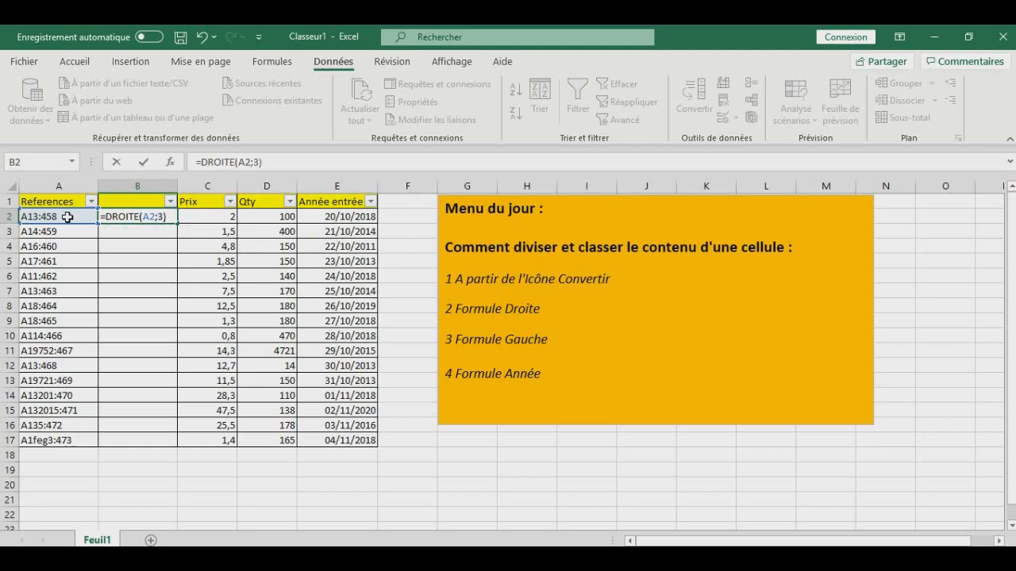
pyautogui.press('Return')
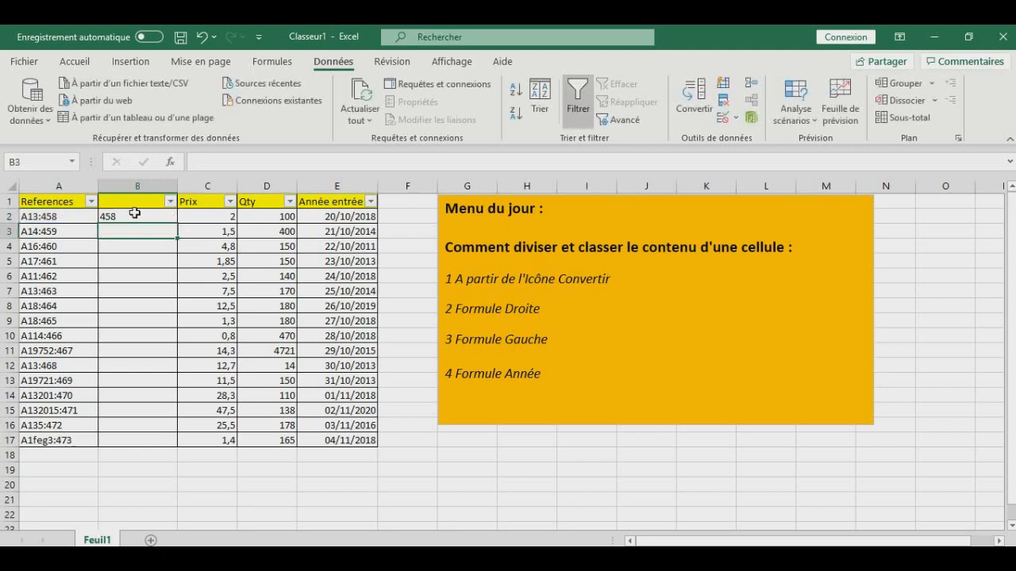
# - Fill the DROITE formula from B2 down to B17 and check the copied cells
pyautogui.click(134, 213)
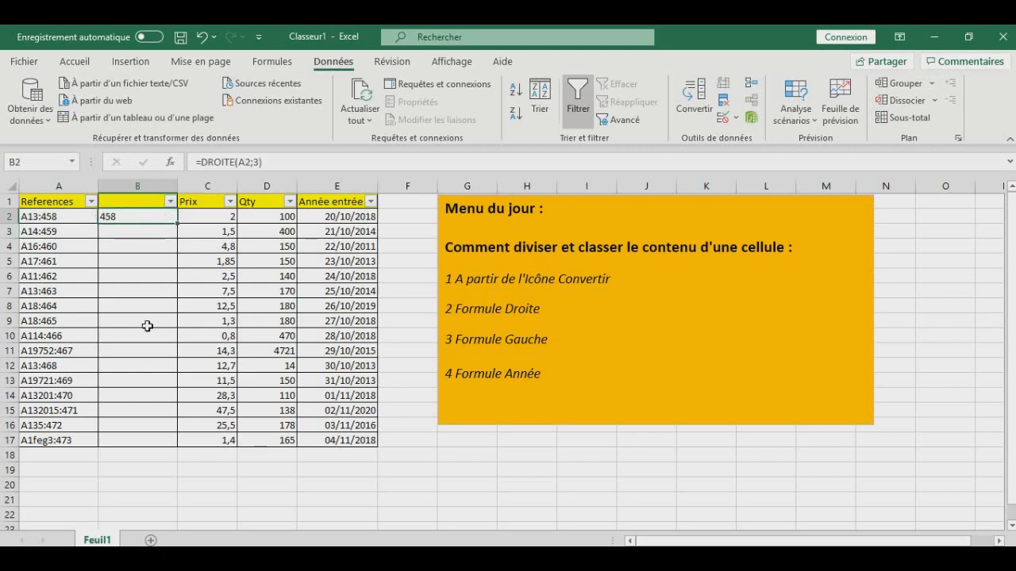
pyautogui.doubleClick(178, 223)
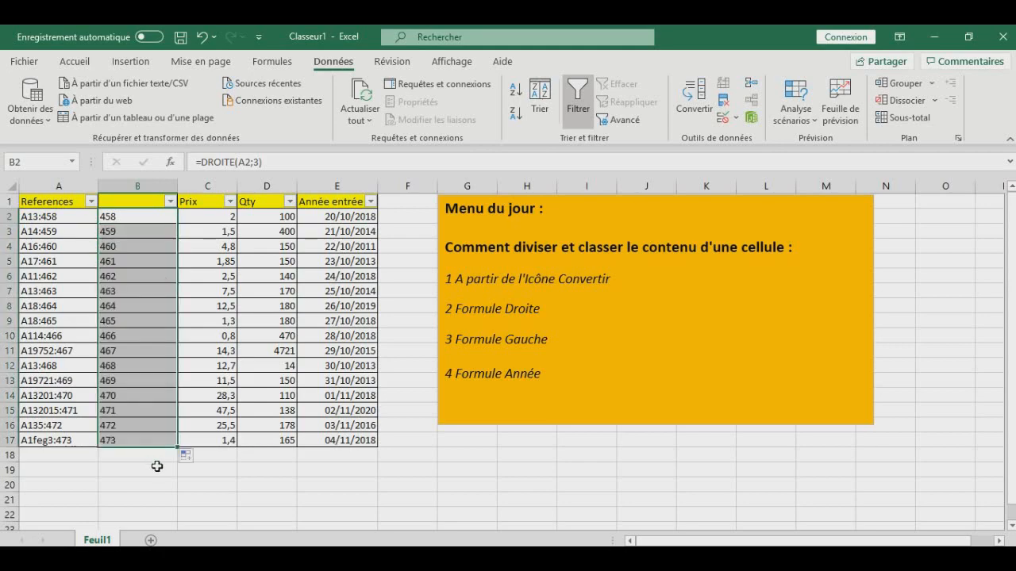
pyautogui.click(145, 289)
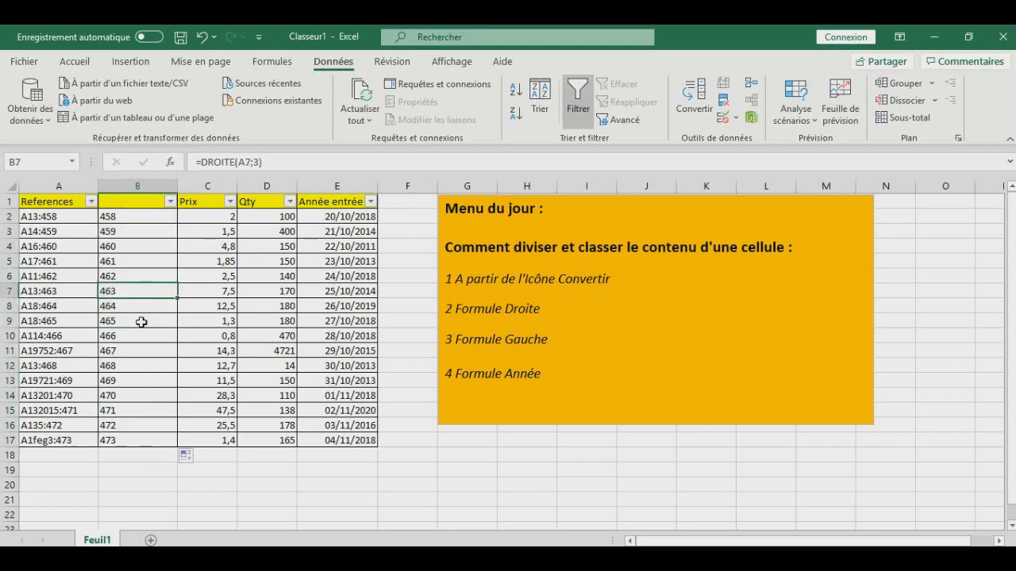
pyautogui.click(142, 467)
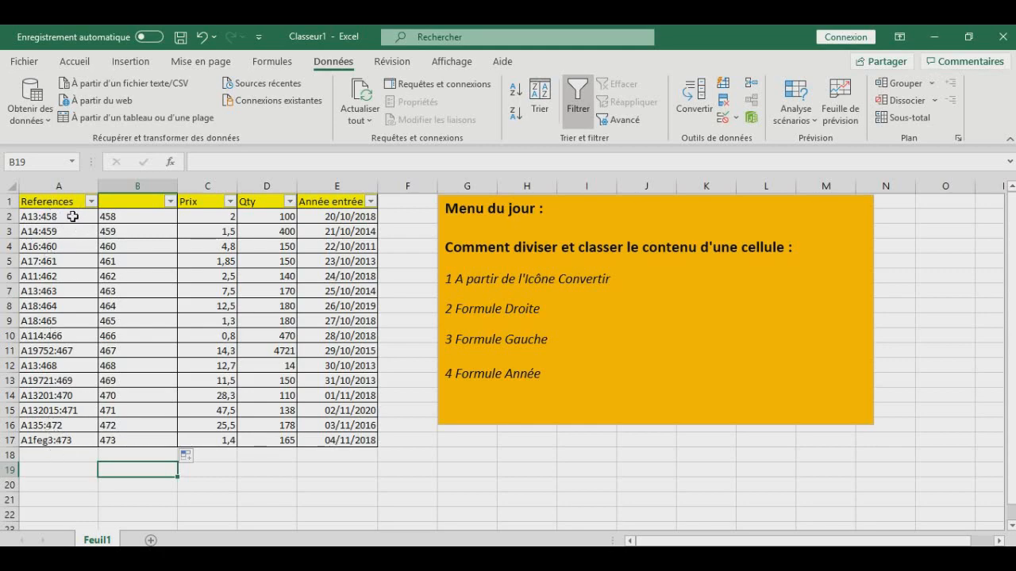
pyautogui.click(146, 217)
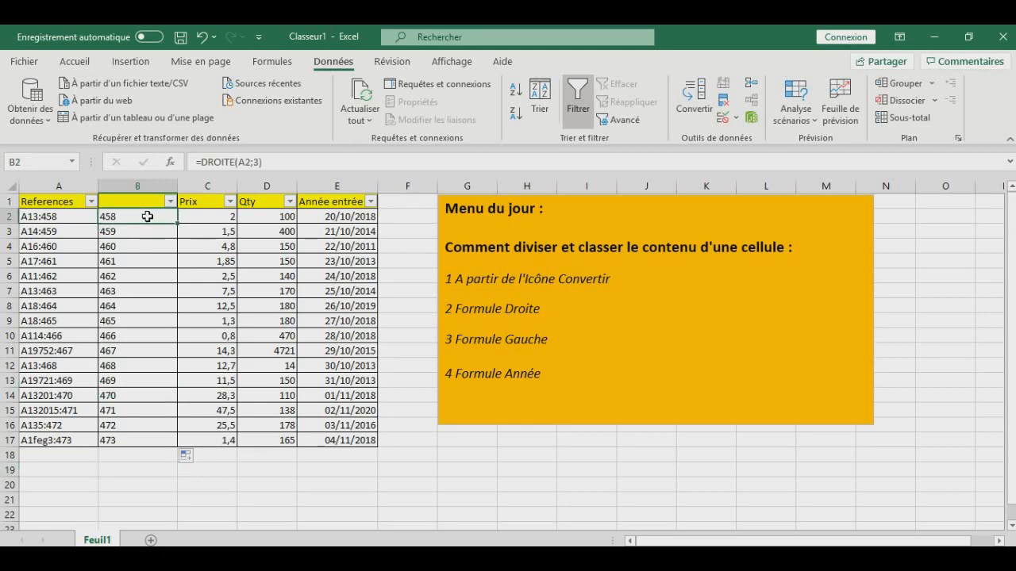
# - Clear B2:B17 and enter the formula =GAUCHE(A2;3) in cell B2 to extract the first three characters of the reference
pyautogui.moveTo(147, 216); pyautogui.dragTo(149, 440)
pyautogui.press('Delete')
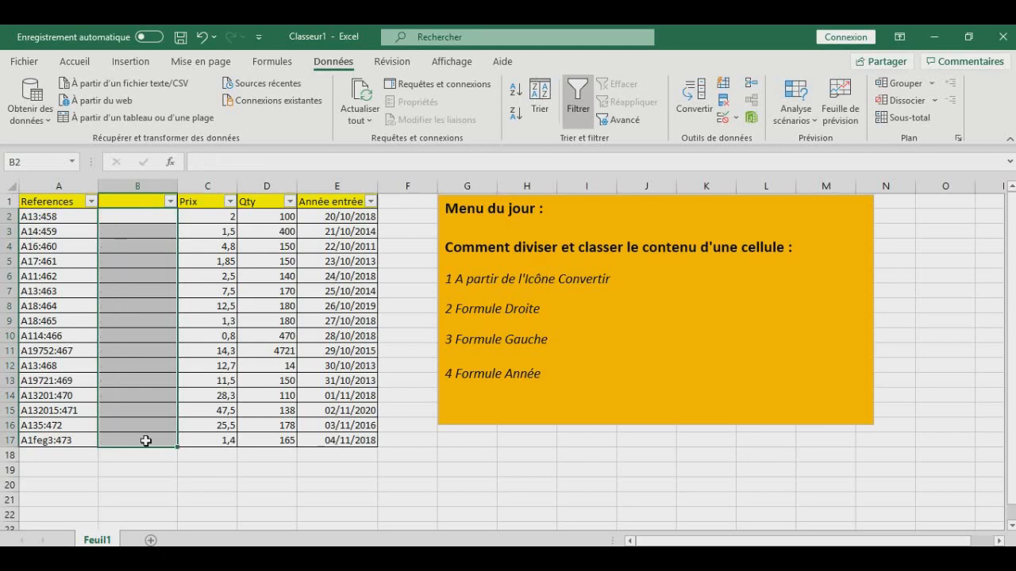
pyautogui.click(140, 217)
pyautogui.write('=')
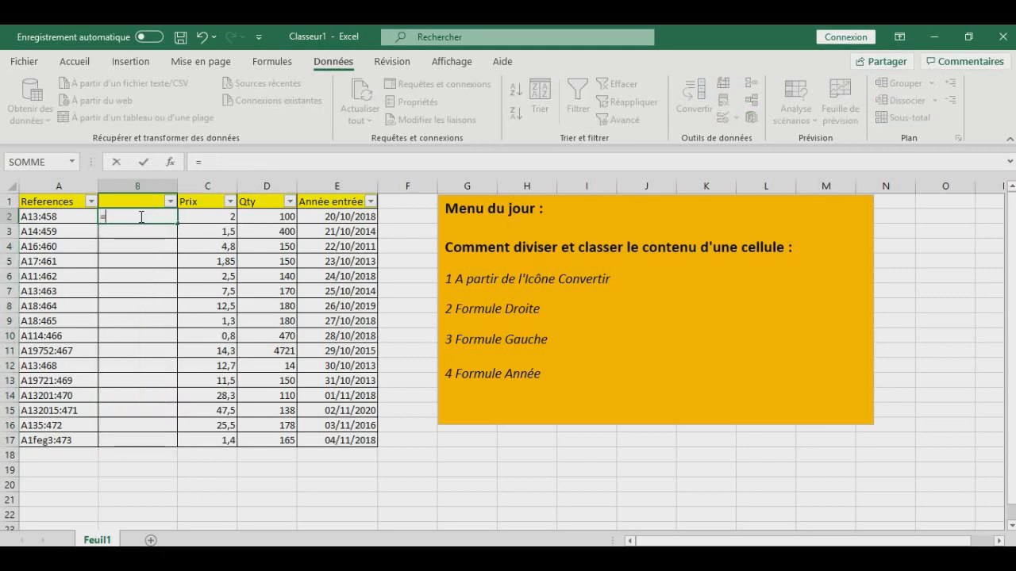
pyautogui.write('gauc')
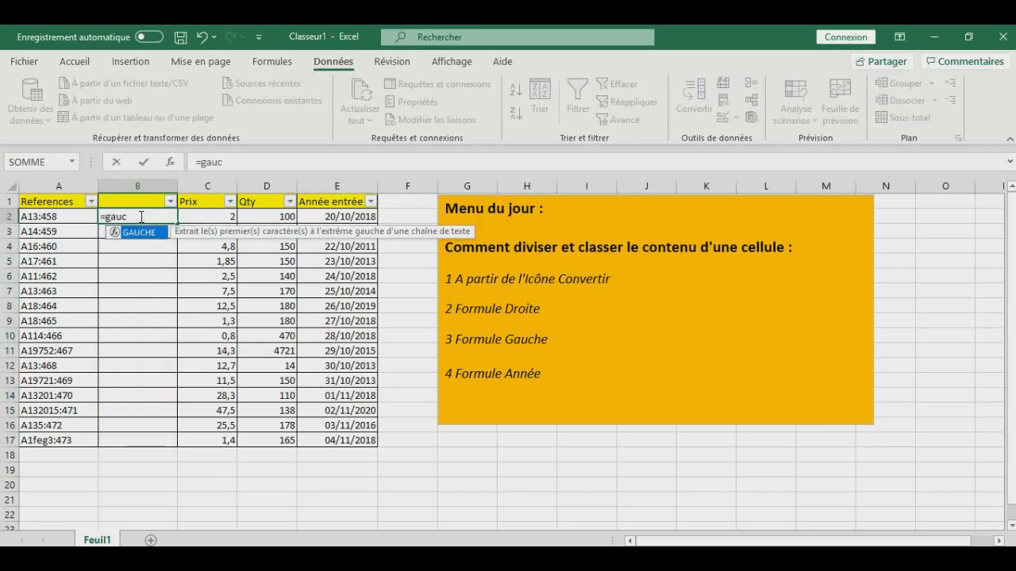
pyautogui.doubleClick(142, 234)
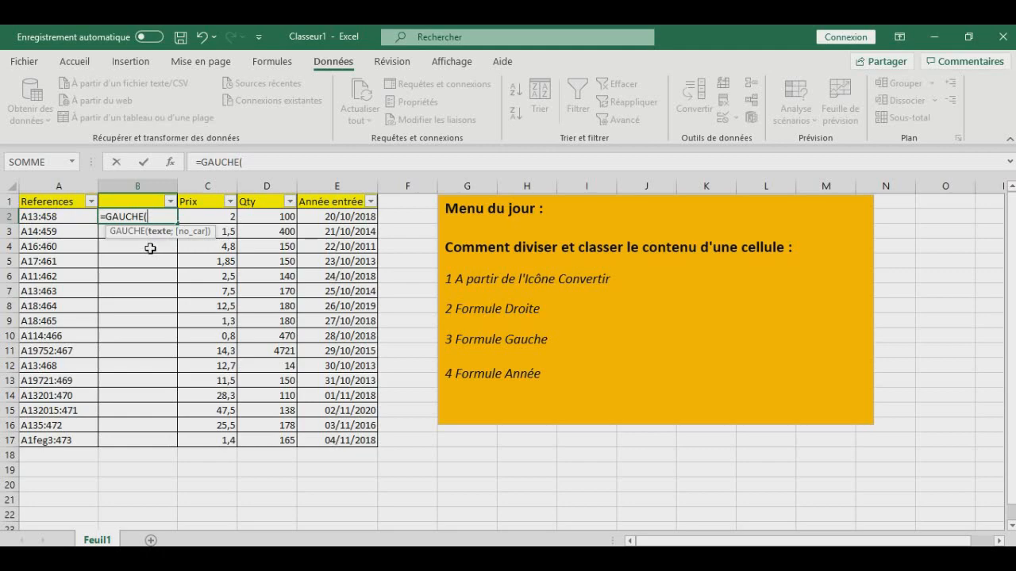
pyautogui.click(84, 218)
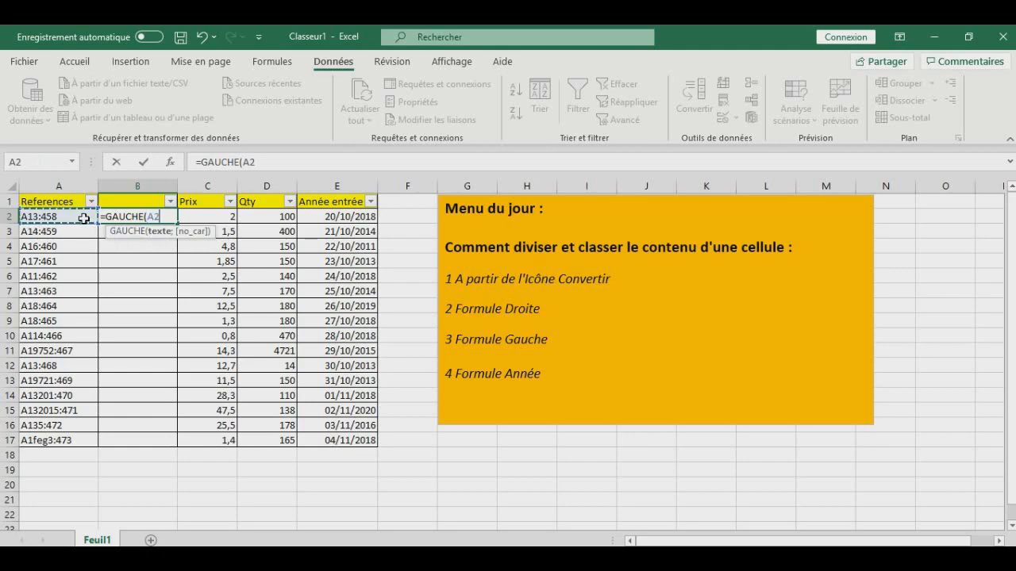
pyautogui.write(';')
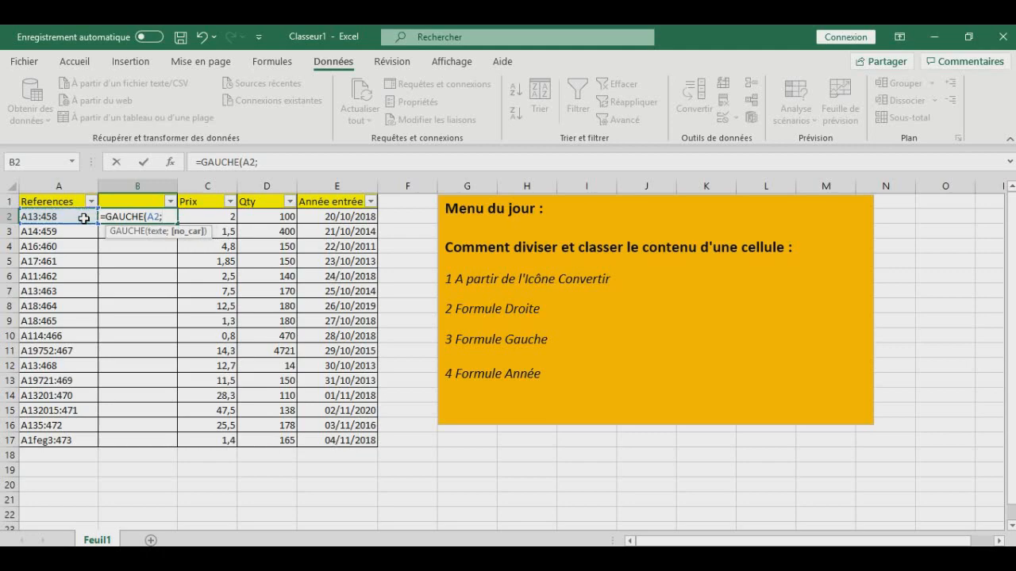
pyautogui.write('3')
pyautogui.write('°')
pyautogui.press('BackSpace')
pyautogui.write(')')
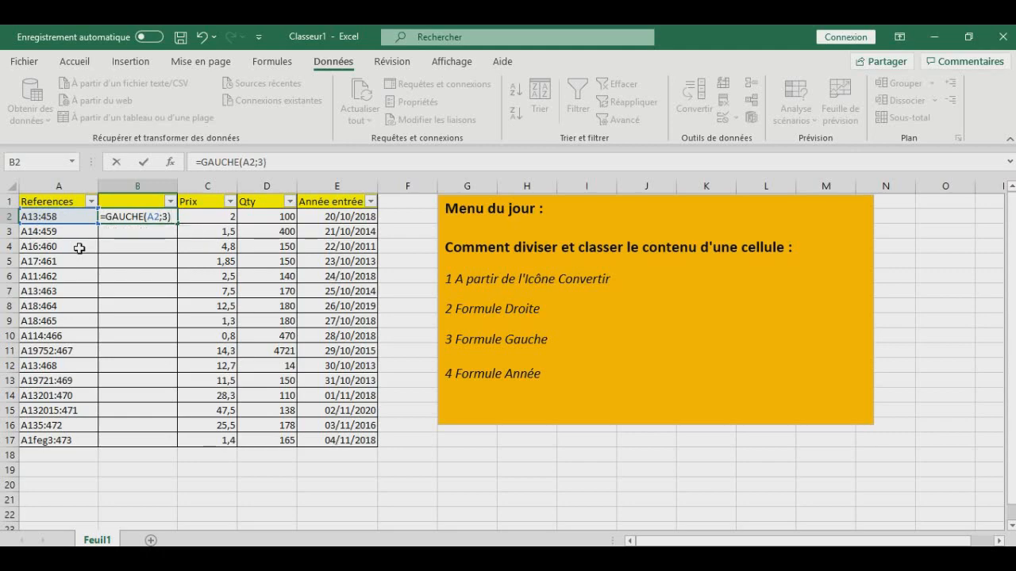
pyautogui.press('Return')
# - Fill the GAUCHE formula from B2 down to B17 and check the extracted prefixes
pyautogui.click(150, 216)
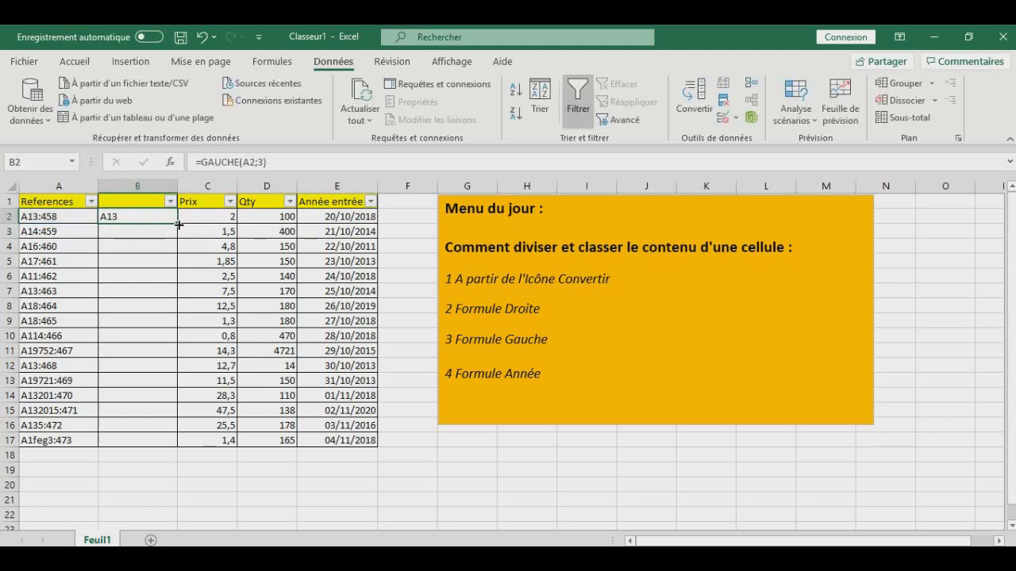
pyautogui.doubleClick(179, 225)
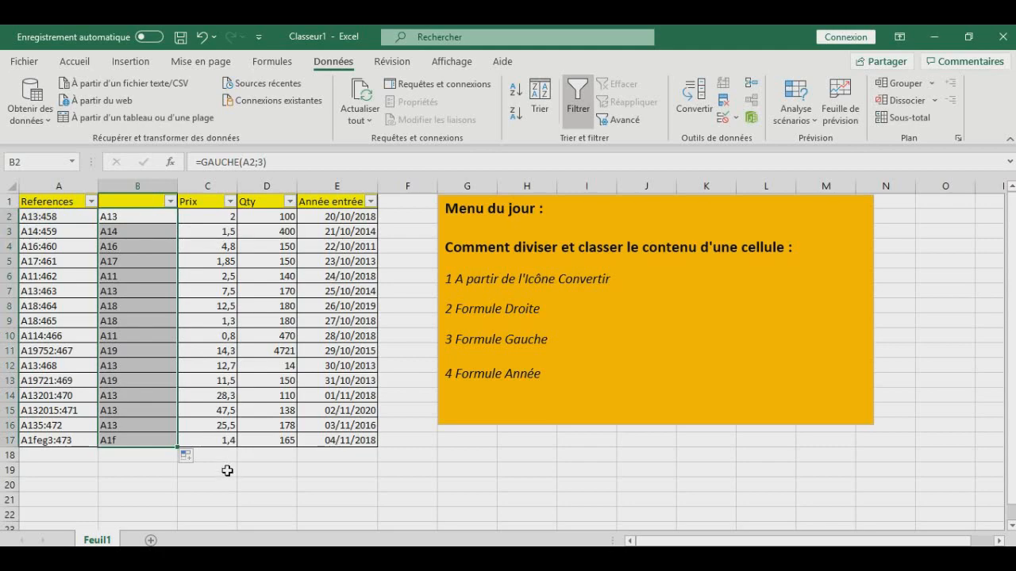
pyautogui.click(282, 491)
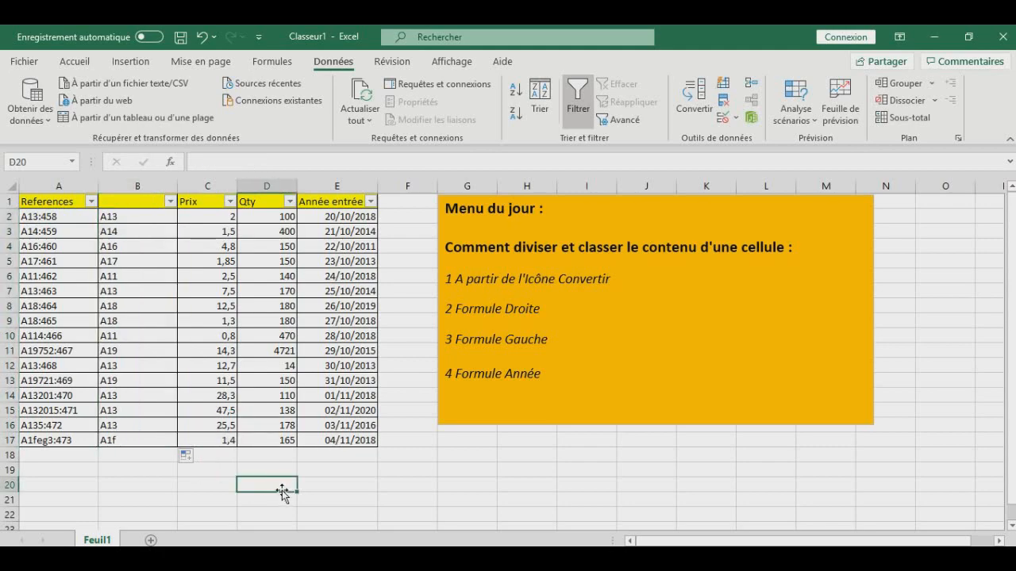
pyautogui.moveTo(143, 216); pyautogui.dragTo(140, 441)
pyautogui.click(441, 483)
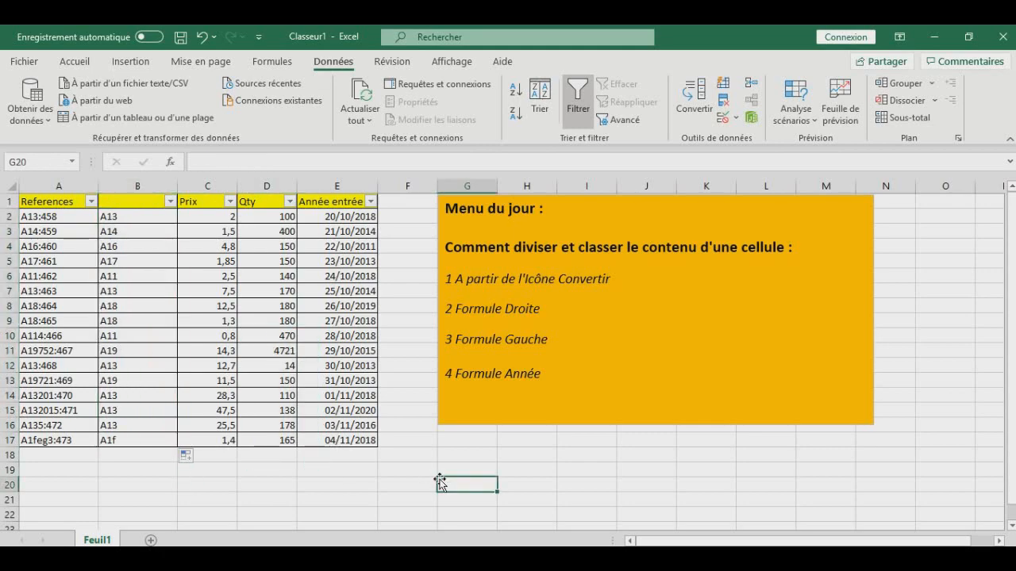
# - Move the orange "Menu du jour" text box away from the table to free column G, and examine the Année entrée dates
pyautogui.click(688, 198)
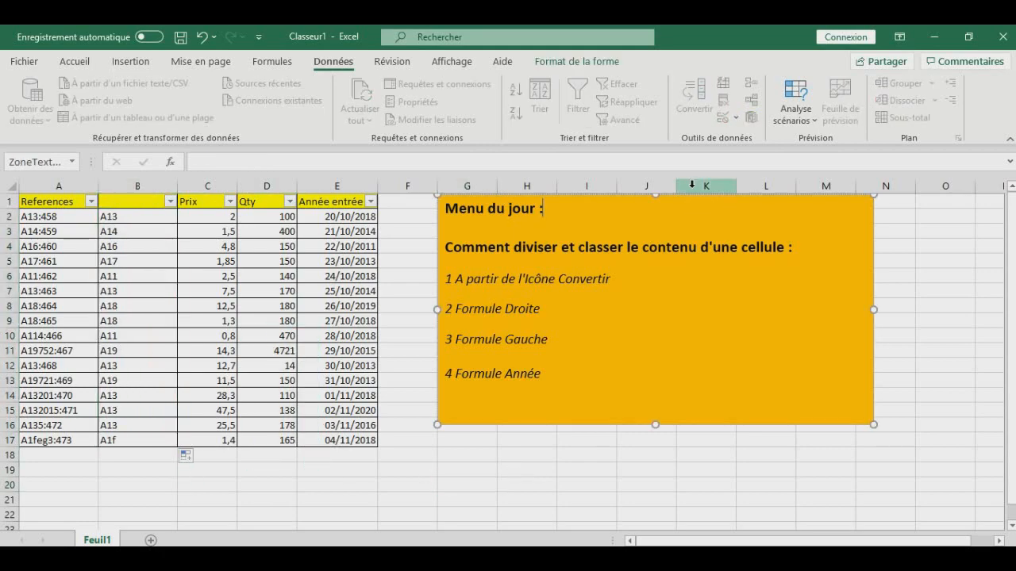
pyautogui.moveTo(688, 199); pyautogui.dragTo(743, 199)
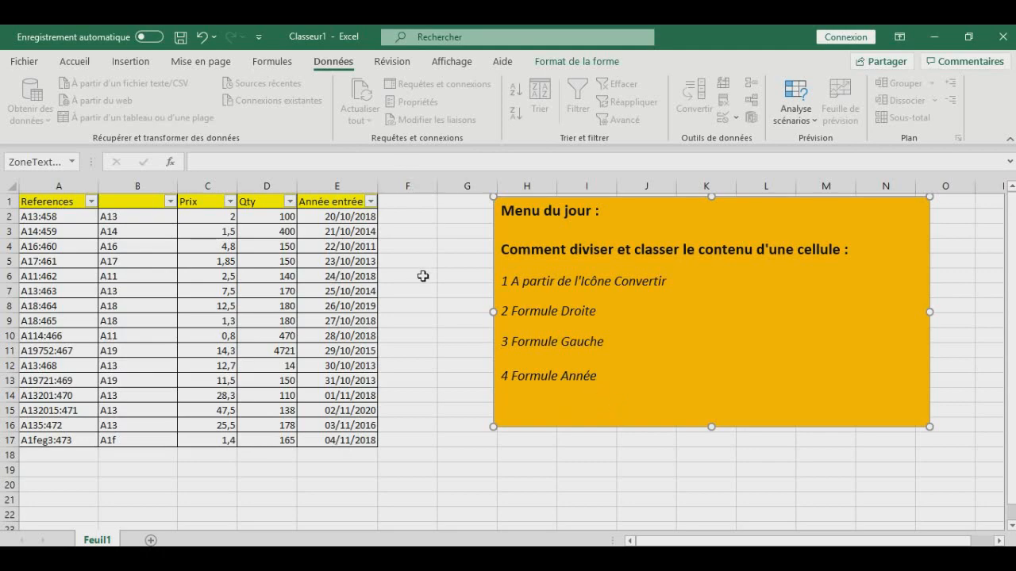
pyautogui.click(344, 242)
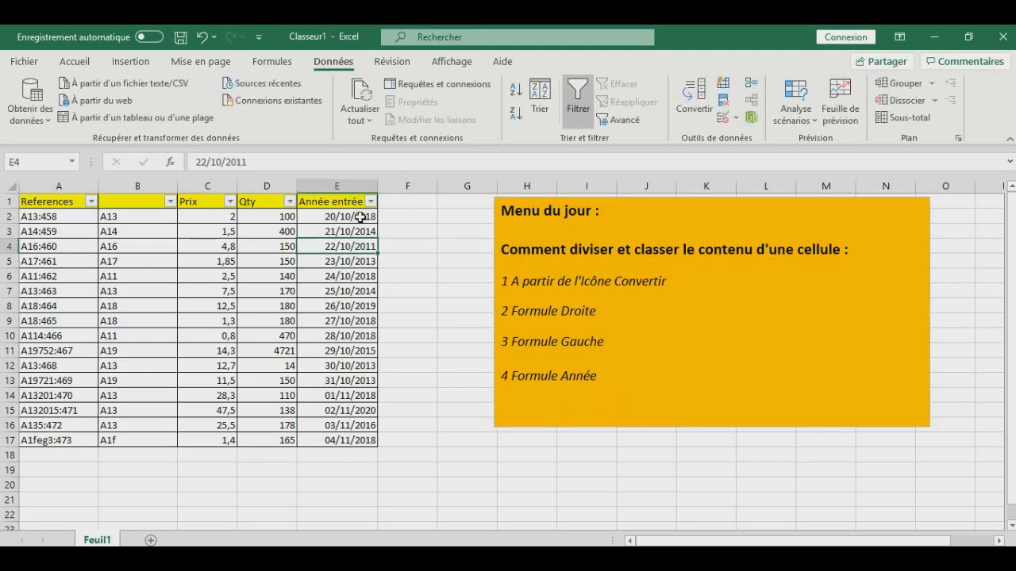
pyautogui.click(361, 217)
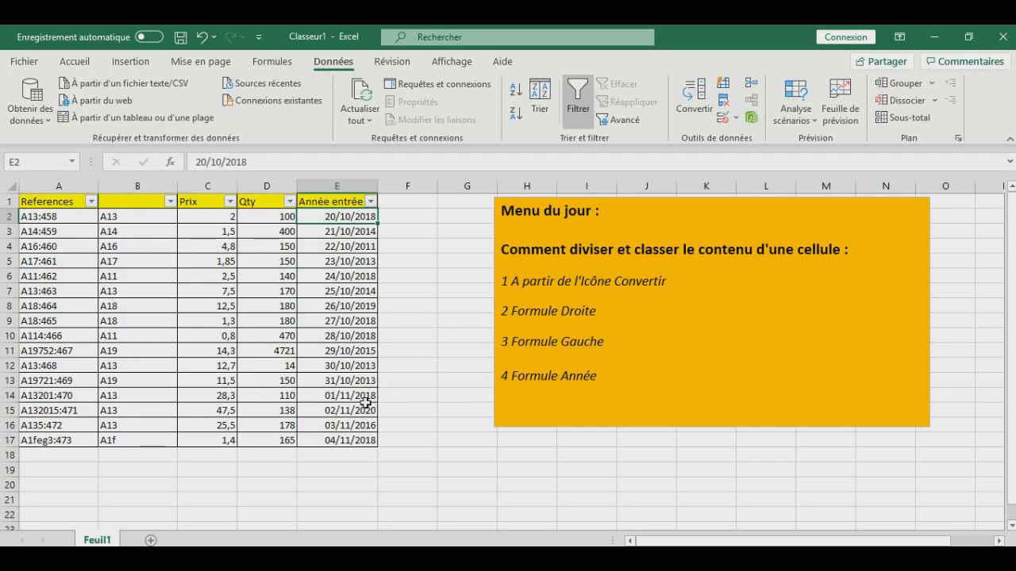
pyautogui.click(364, 275)
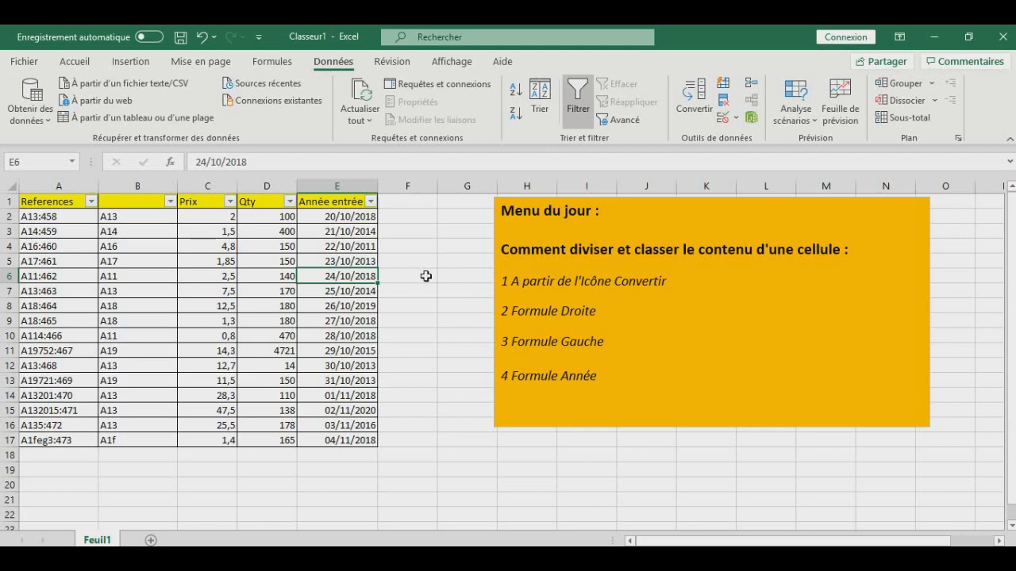
# - Add the header "Année simple" in F1, widen column F to fit it, and select cell F2
pyautogui.click(418, 202)
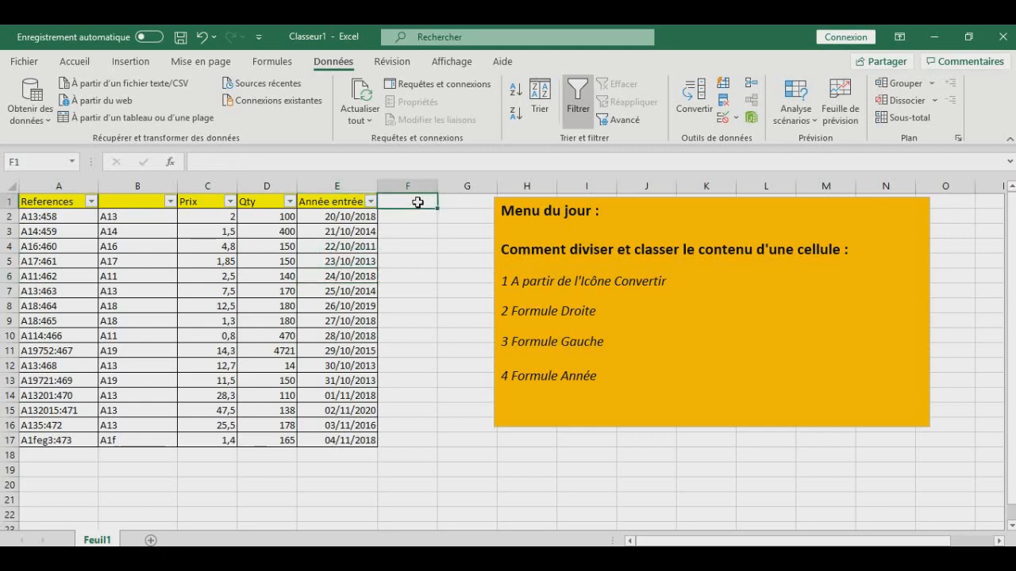
pyautogui.write('Année')
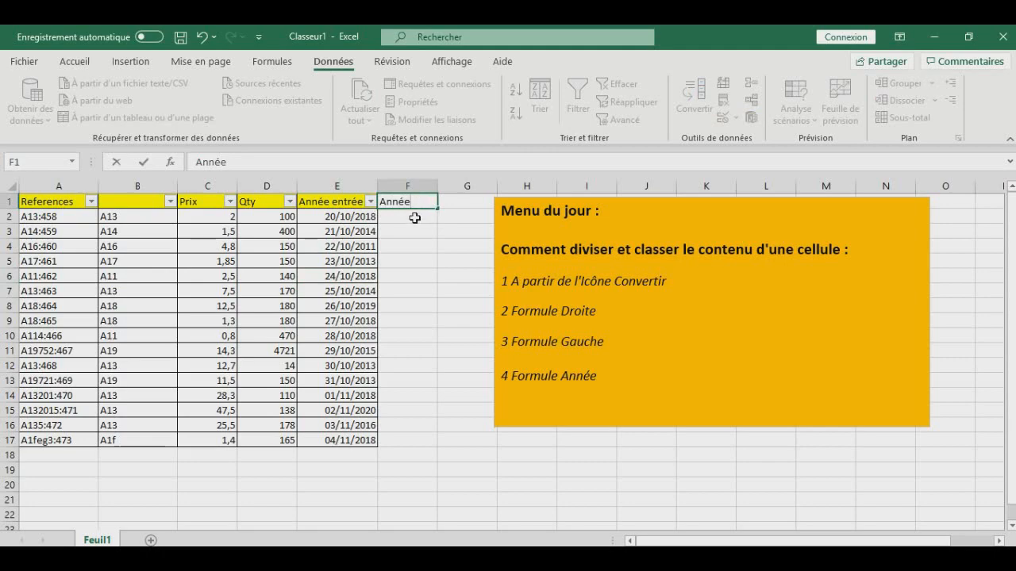
pyautogui.write(' simpl')
pyautogui.press('Return')
pyautogui.press('Return')
pyautogui.moveTo(437, 188); pyautogui.dragTo(454, 187)
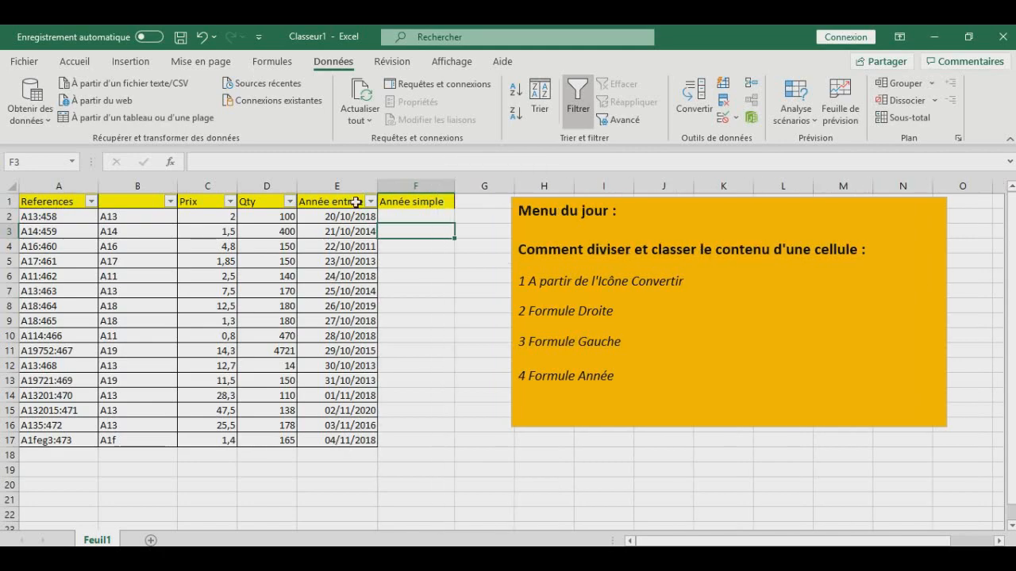
pyautogui.click(430, 215)
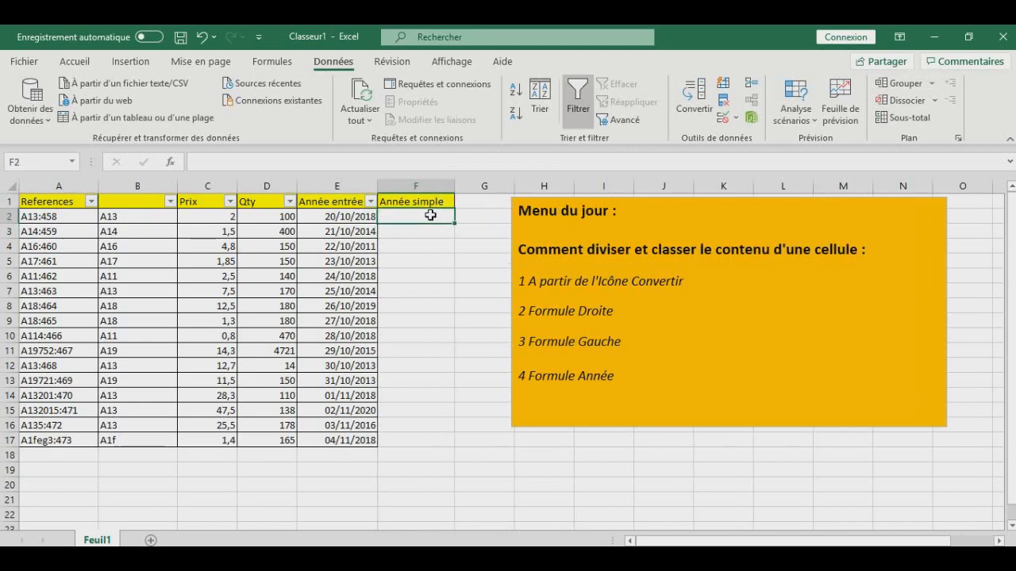
pyautogui.write('=')
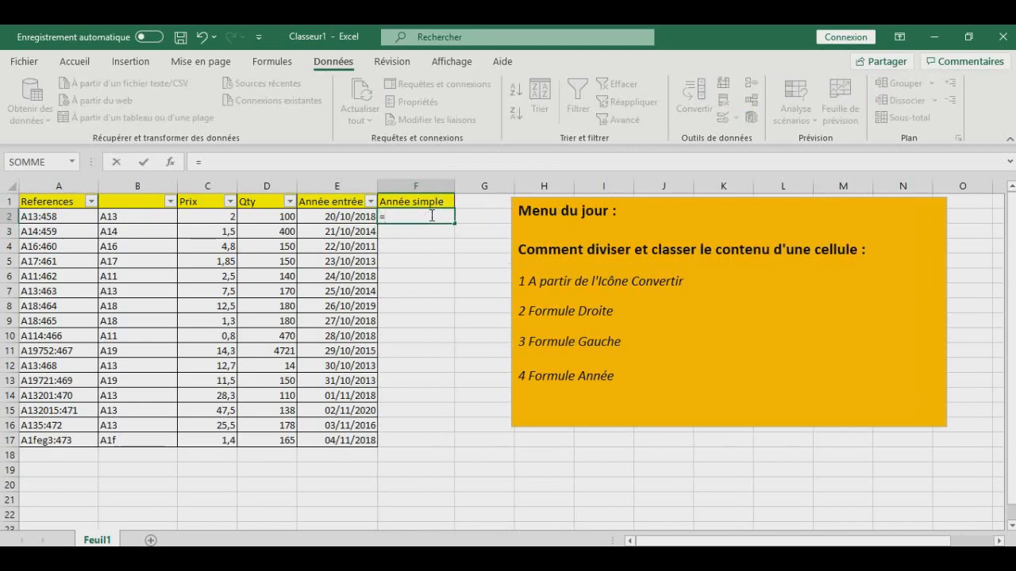
pyautogui.write('a')
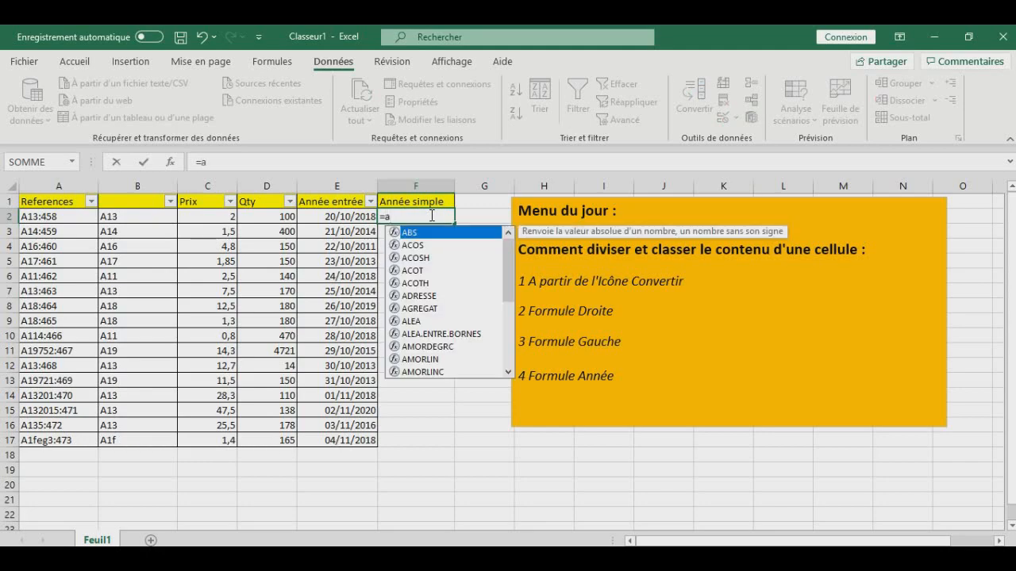
pyautogui.press('Escape')
pyautogui.press('Escape')
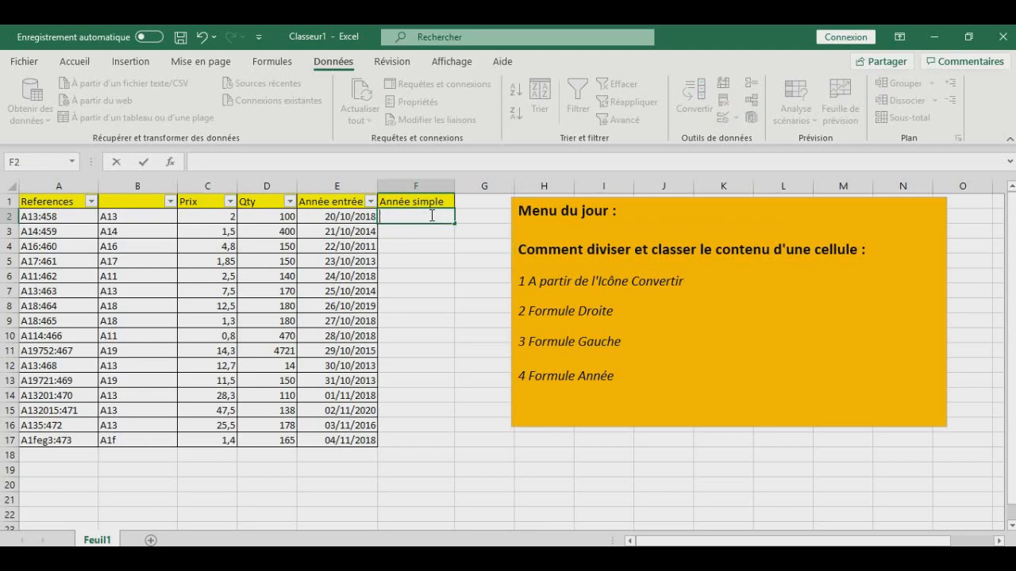
# - Enter the formula =ANNEE(E2) in cell F2 to extract the year from the entry date
pyautogui.write('=ann')
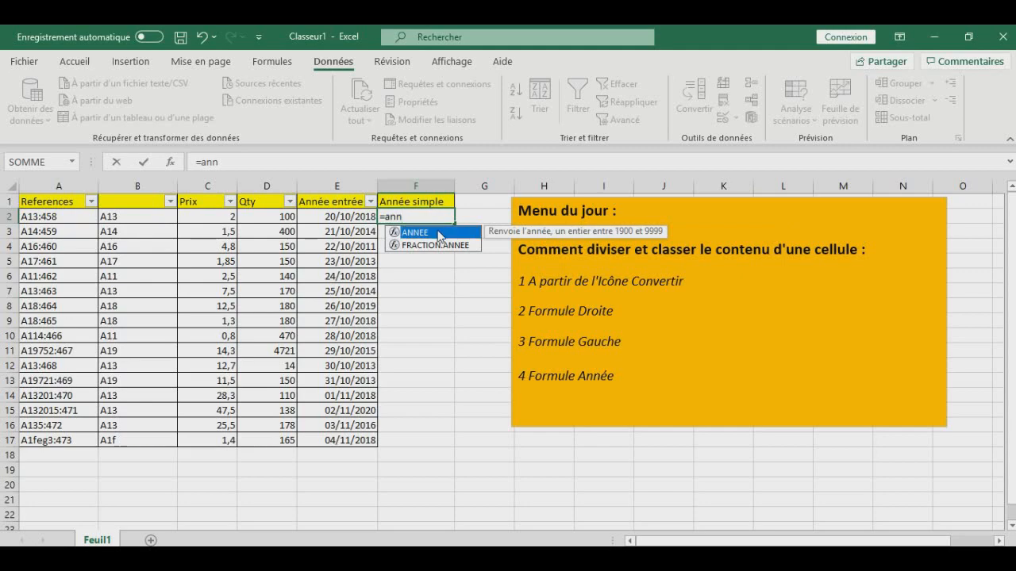
pyautogui.doubleClick(406, 232)
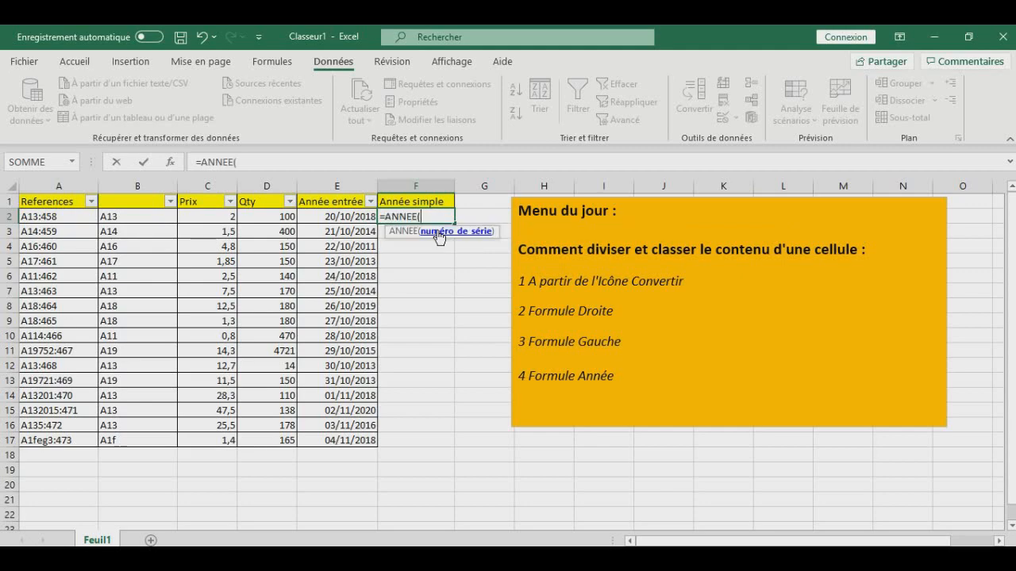
pyautogui.click(356, 216)
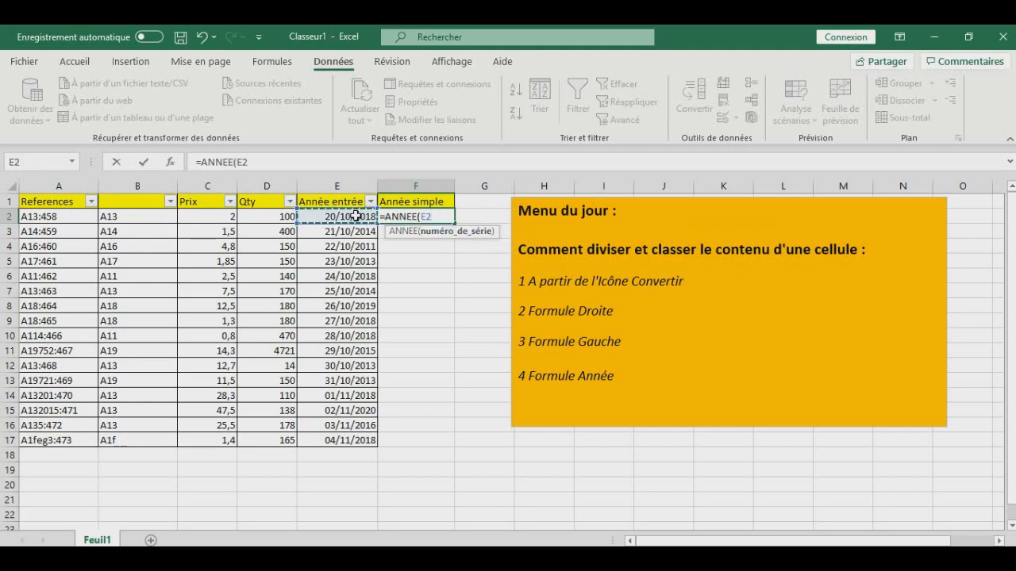
pyautogui.write(')')
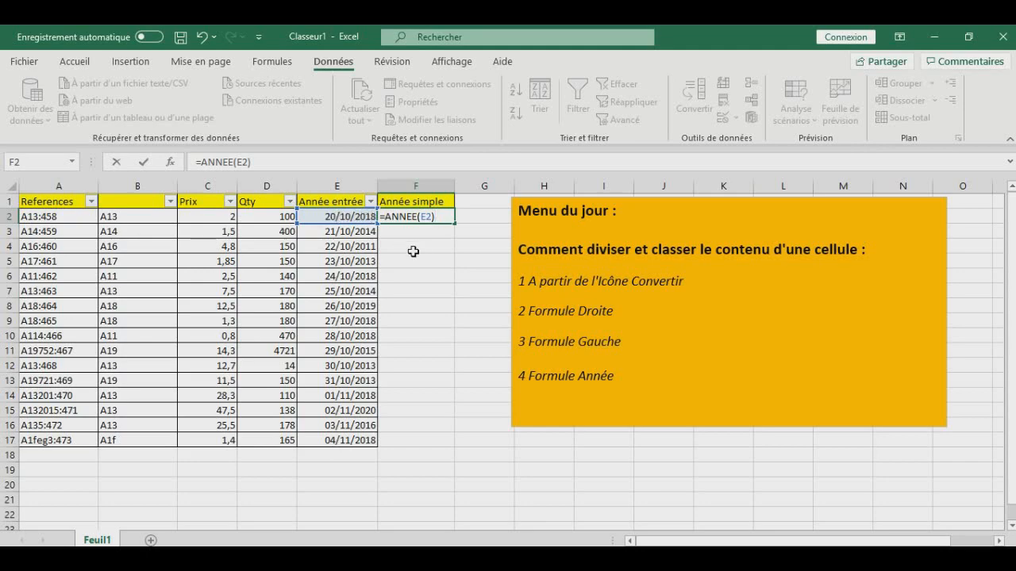
pyautogui.press('Return')
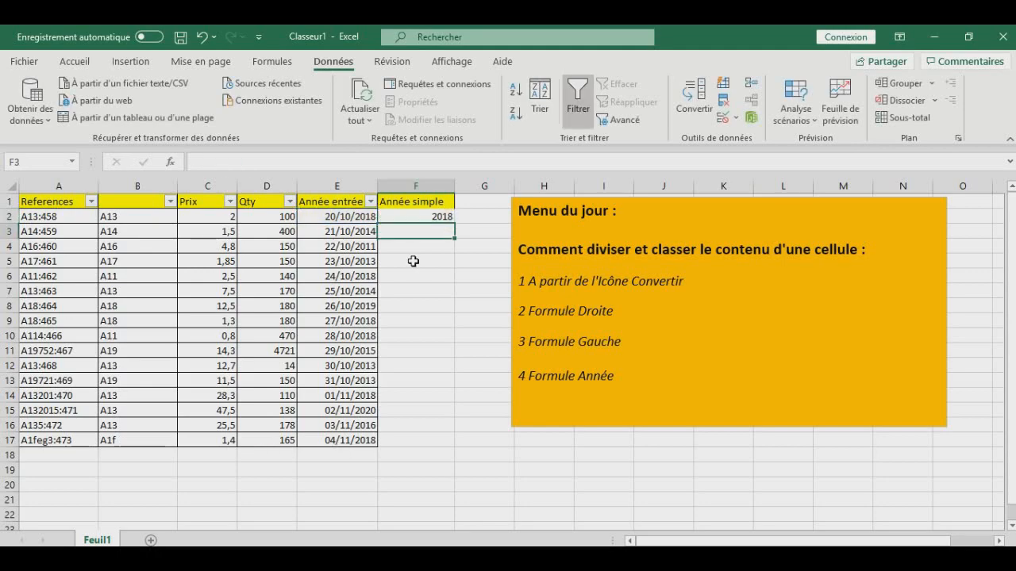
# - Fill the ANNEE formula from F2 down to F17
pyautogui.click(427, 216)
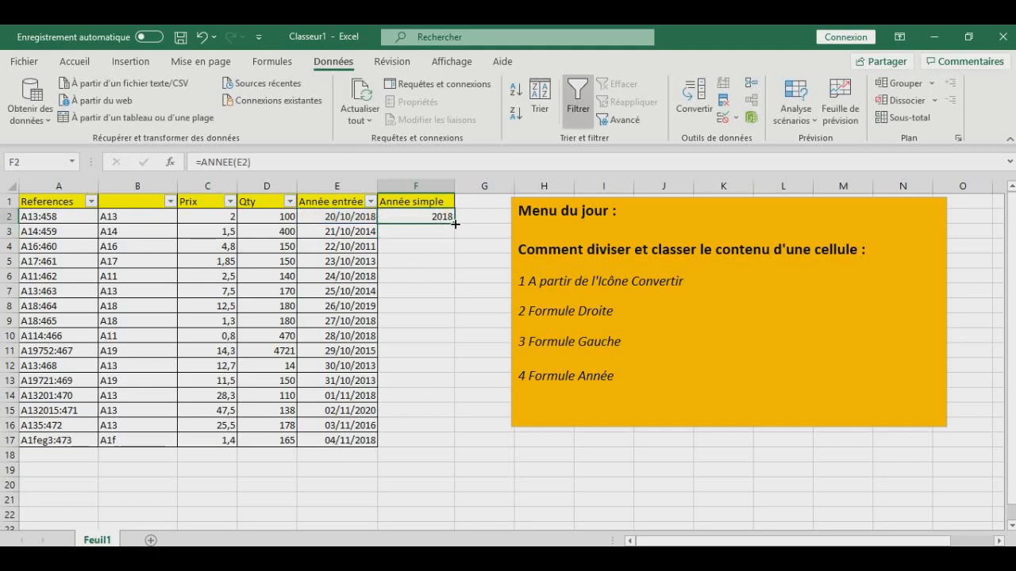
pyautogui.doubleClick(454, 225)
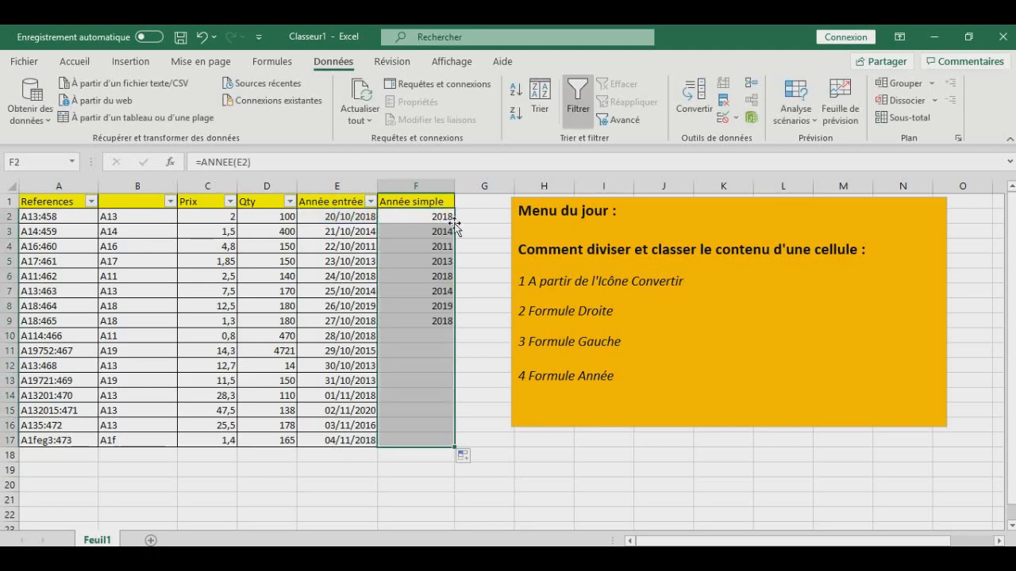
pyautogui.click(468, 483)
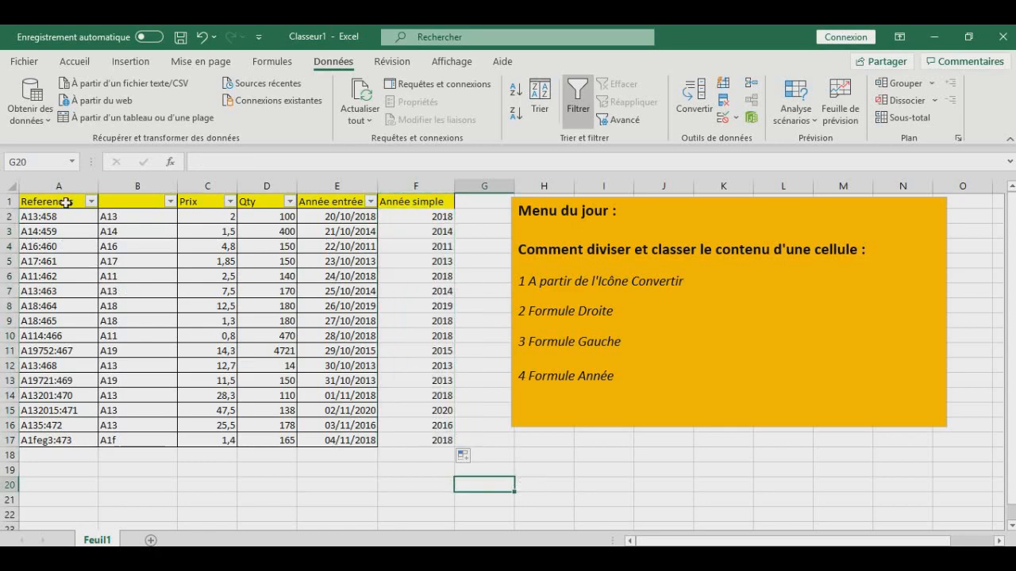
# - Apply borders to all cells of the table A1:F17, including the new Année simple column
pyautogui.moveTo(66, 201); pyautogui.dragTo(404, 445)
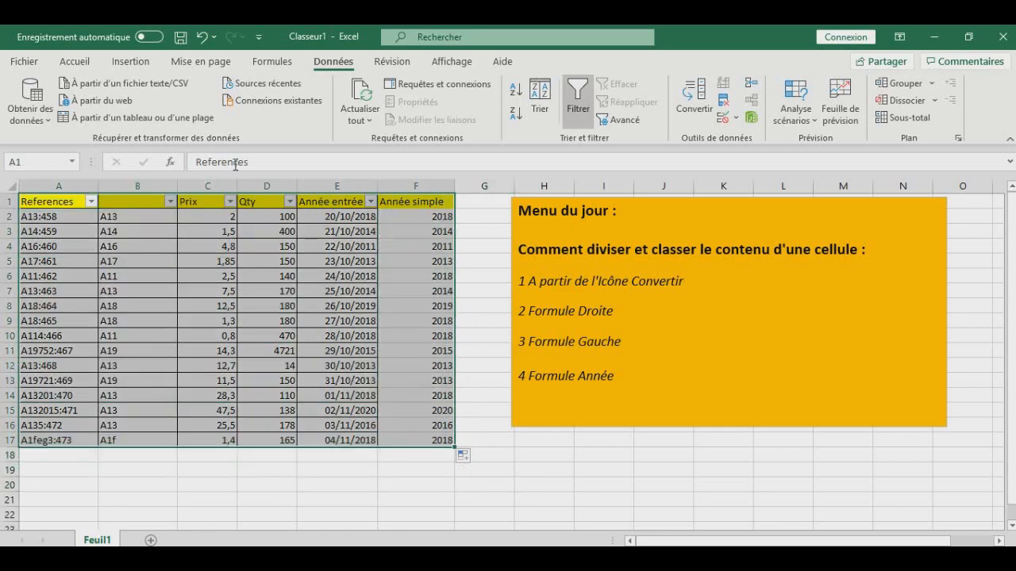
pyautogui.click(75, 62)
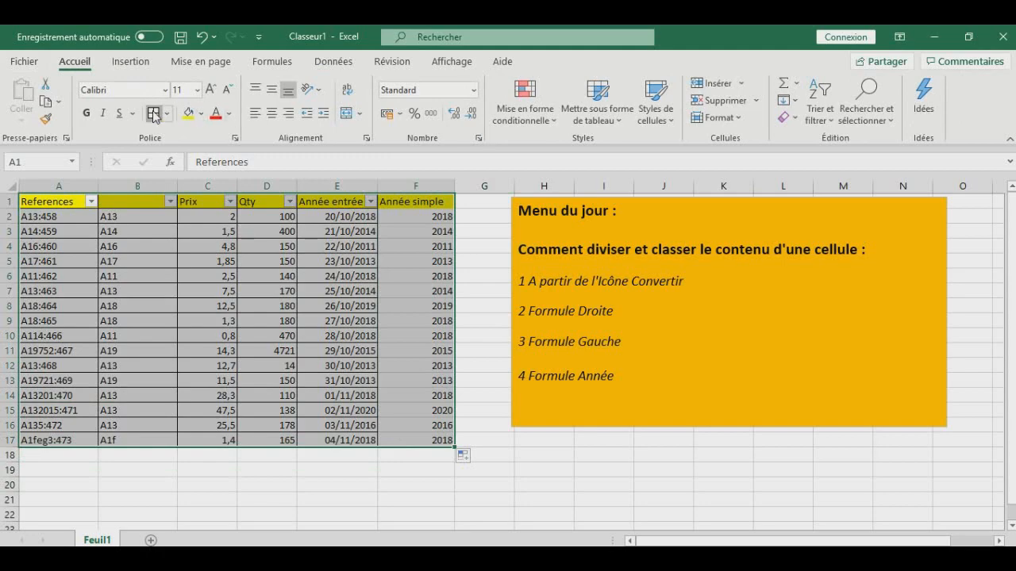
pyautogui.click(556, 484)
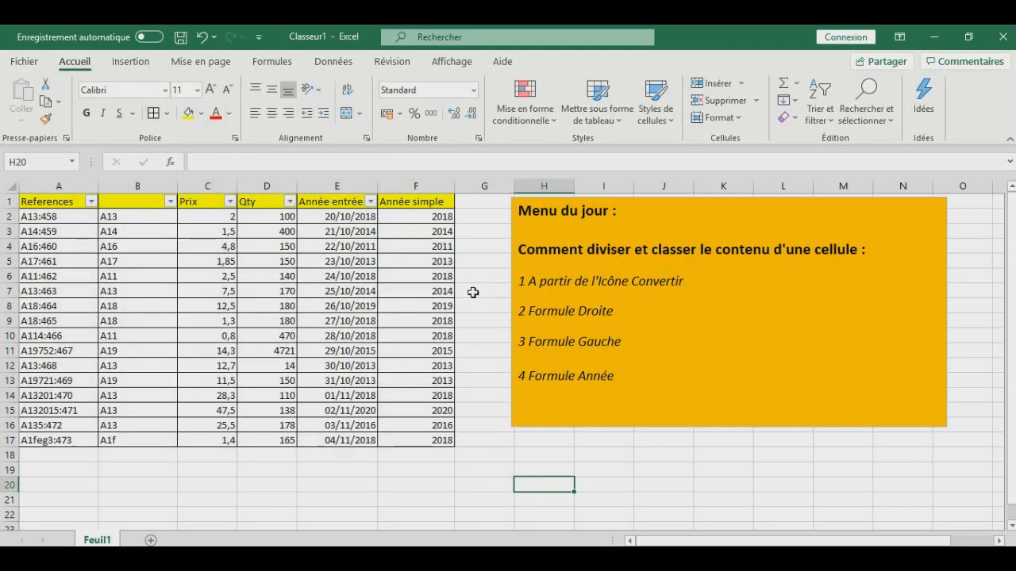
# - Enter the header "produits" in cell B1
pyautogui.click(148, 203)
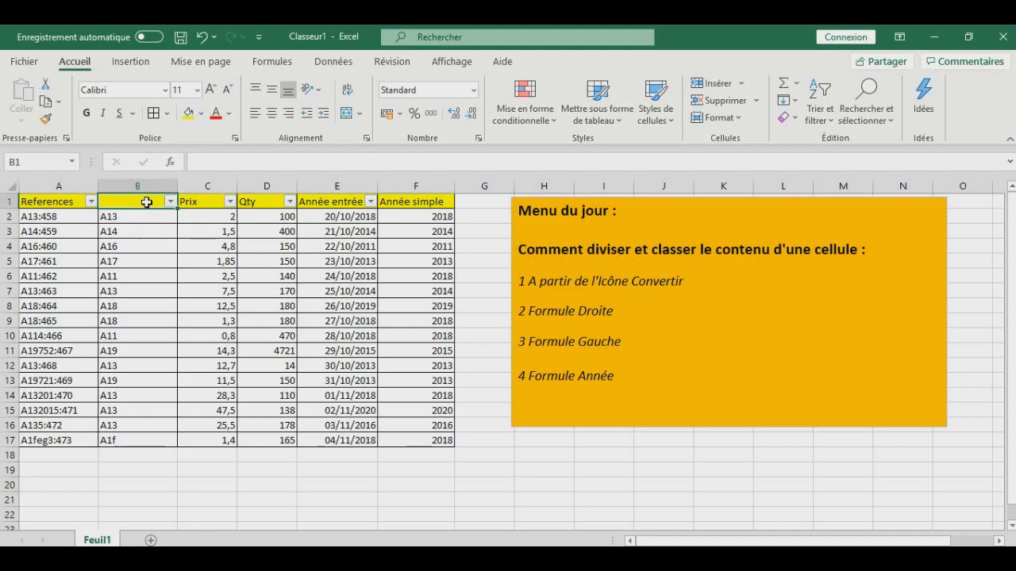
pyautogui.write('produits')
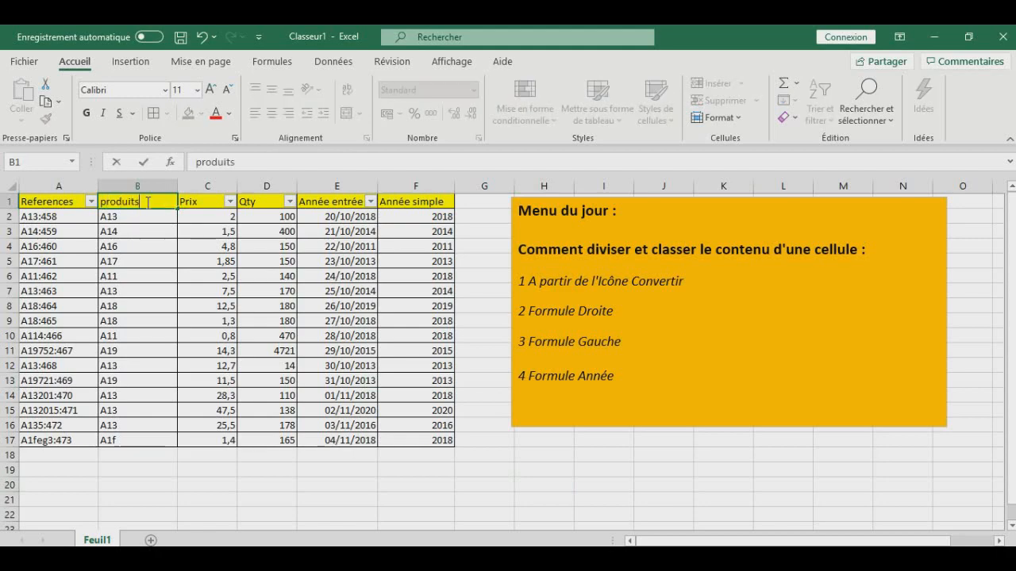
pyautogui.click(167, 301)
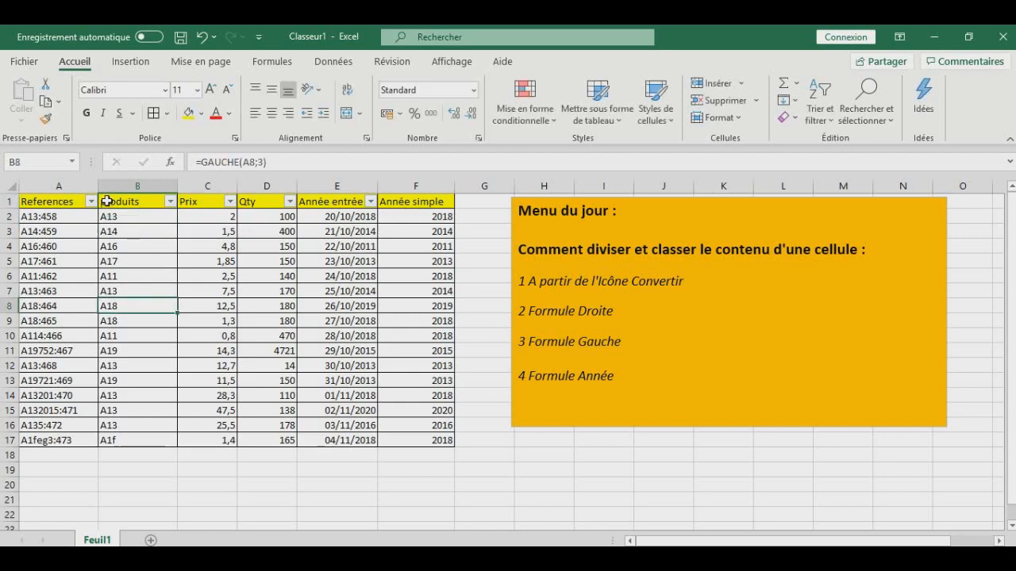
# - Clear the header text from cell B1
pyautogui.click(145, 201)
pyautogui.press('Delete')
pyautogui.click(150, 304)
# - Try to create a pivot table on a new worksheet from A1:F17 with the B1 header left blank
pyautogui.moveTo(59, 201); pyautogui.dragTo(433, 439)
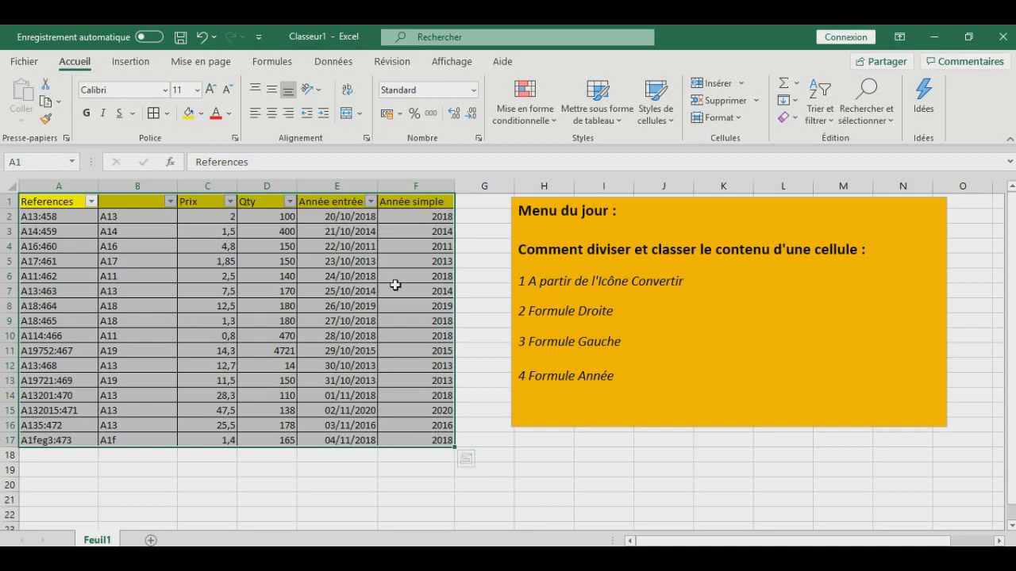
pyautogui.click(135, 63)
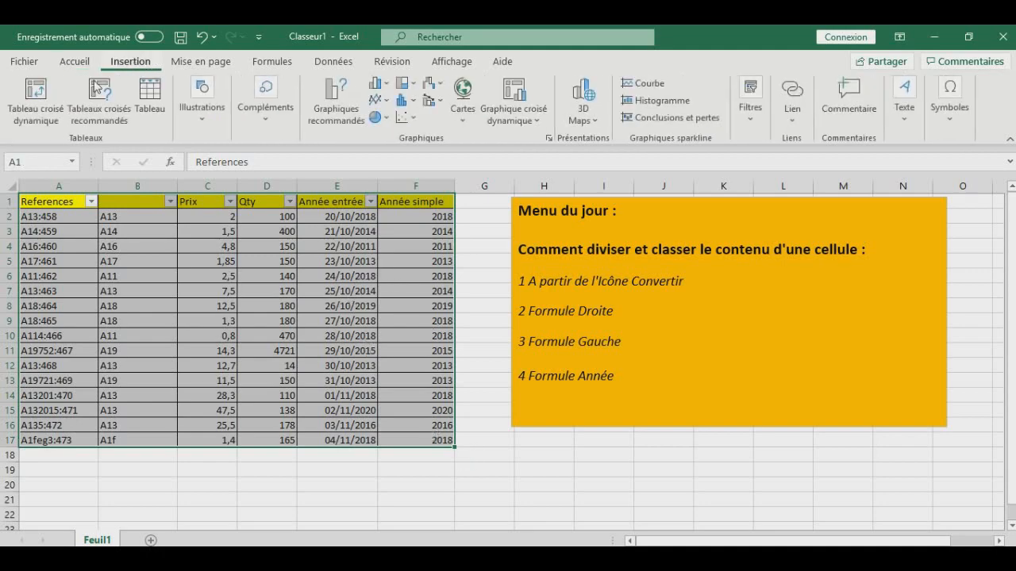
pyautogui.click(32, 109)
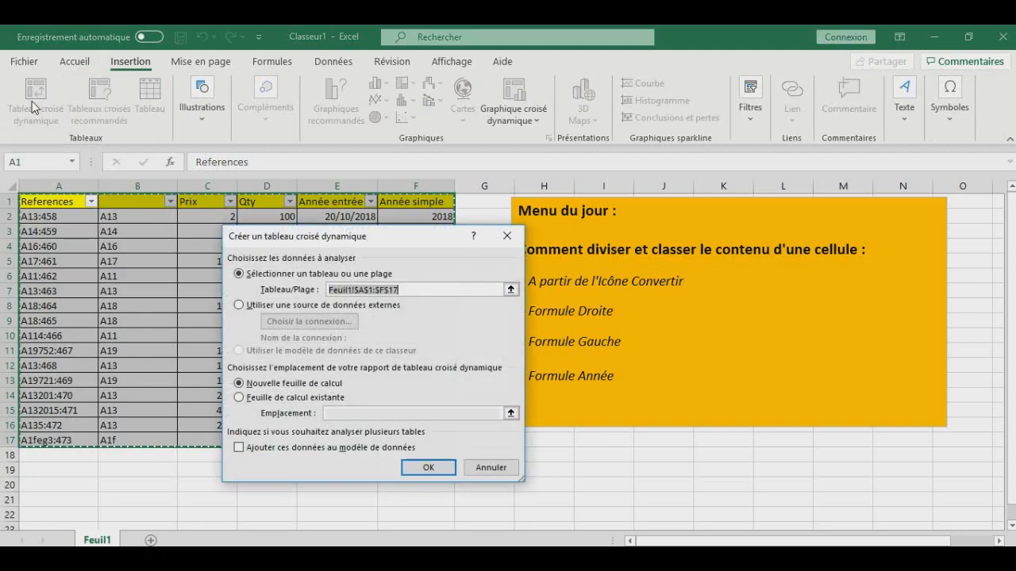
pyautogui.click(428, 468)
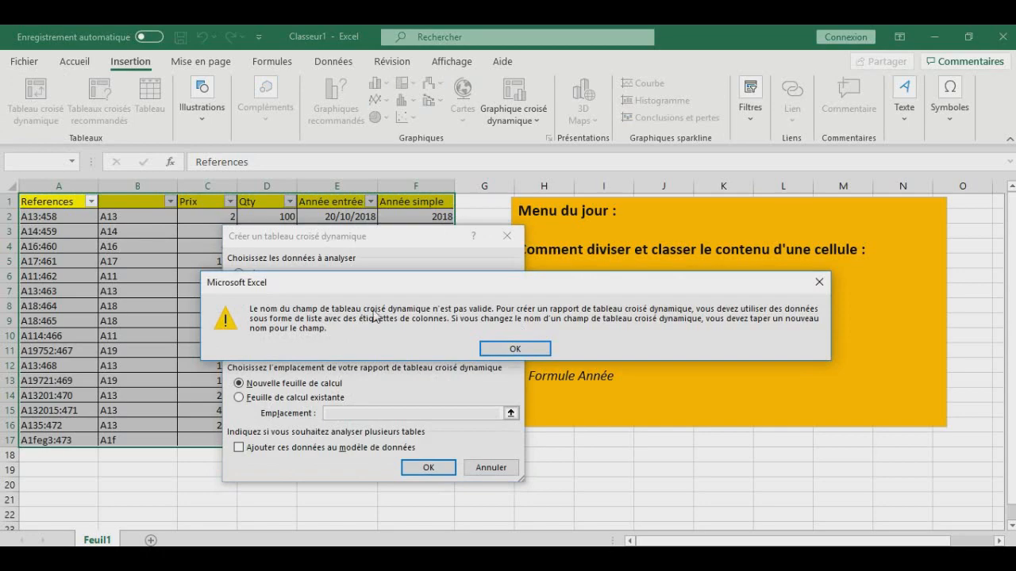
pyautogui.click(518, 349)
pyautogui.click(514, 242)
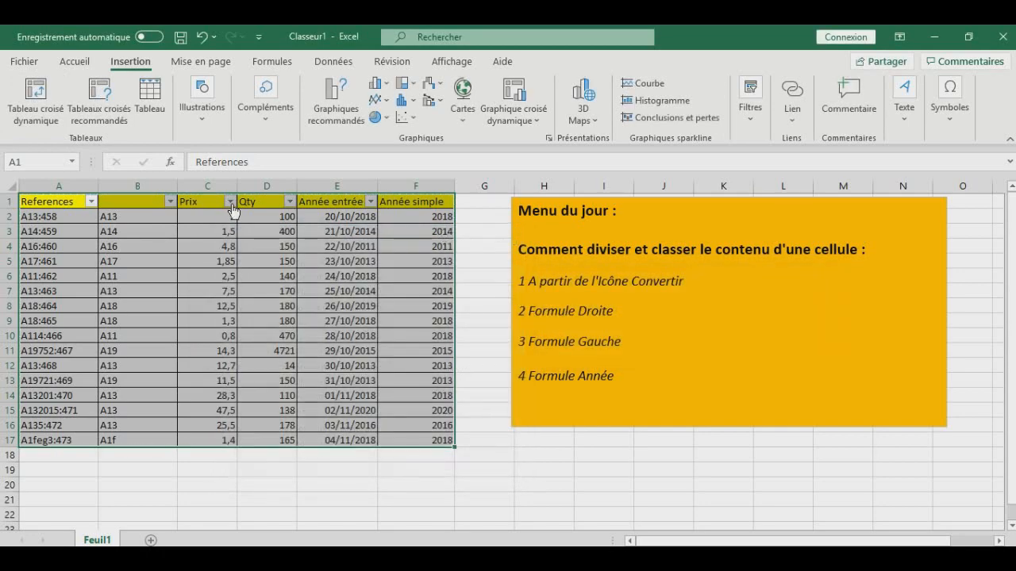
# - Fill in the missing column header in B1 with "produits"
pyautogui.click(140, 202)
pyautogui.write('pr')
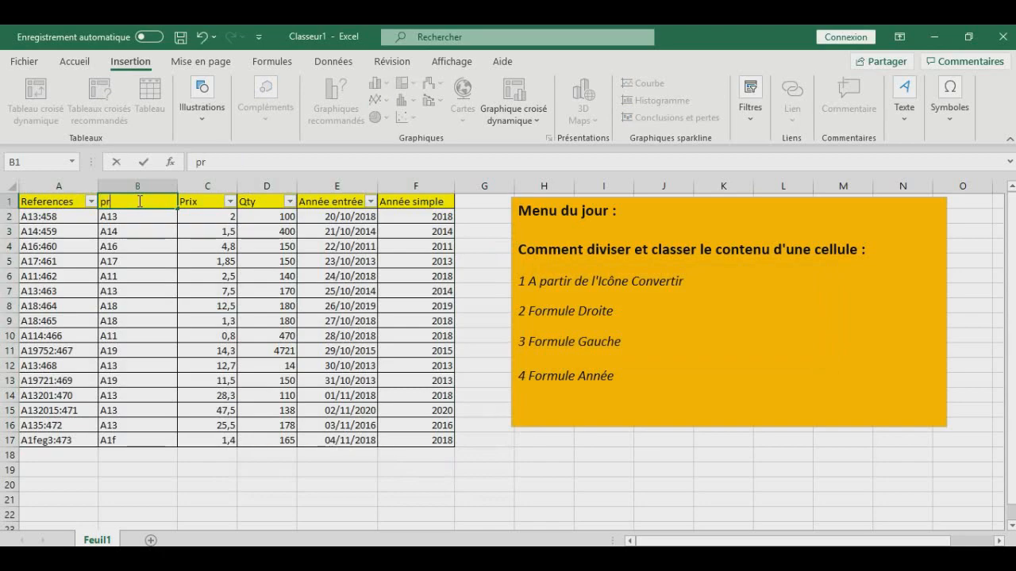
pyautogui.write('oduits')
pyautogui.press('Return')
pyautogui.click(151, 244)
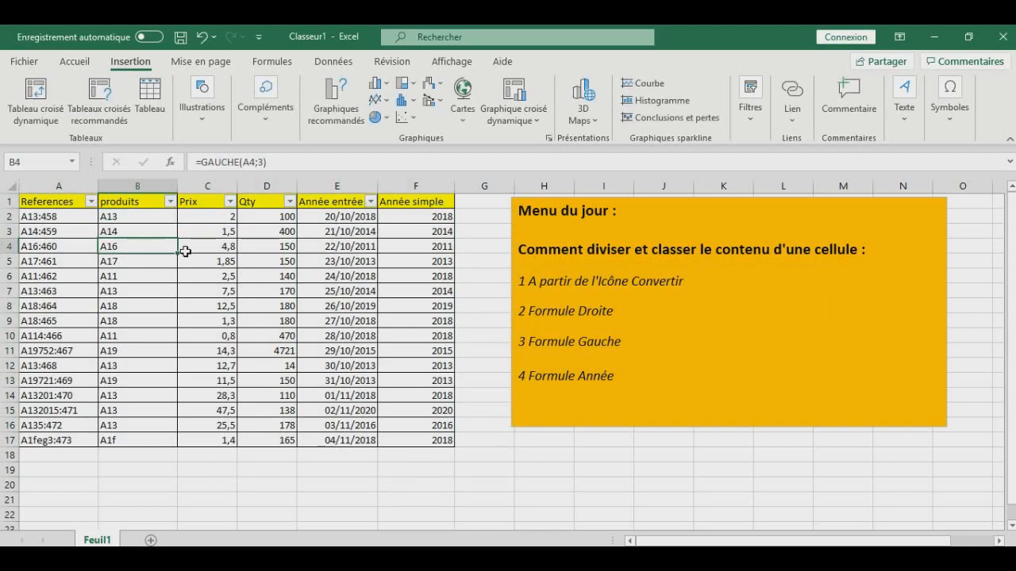
# - Create a pivot table on a new worksheet from the table range A1:F17
pyautogui.moveTo(60, 204); pyautogui.dragTo(422, 439)
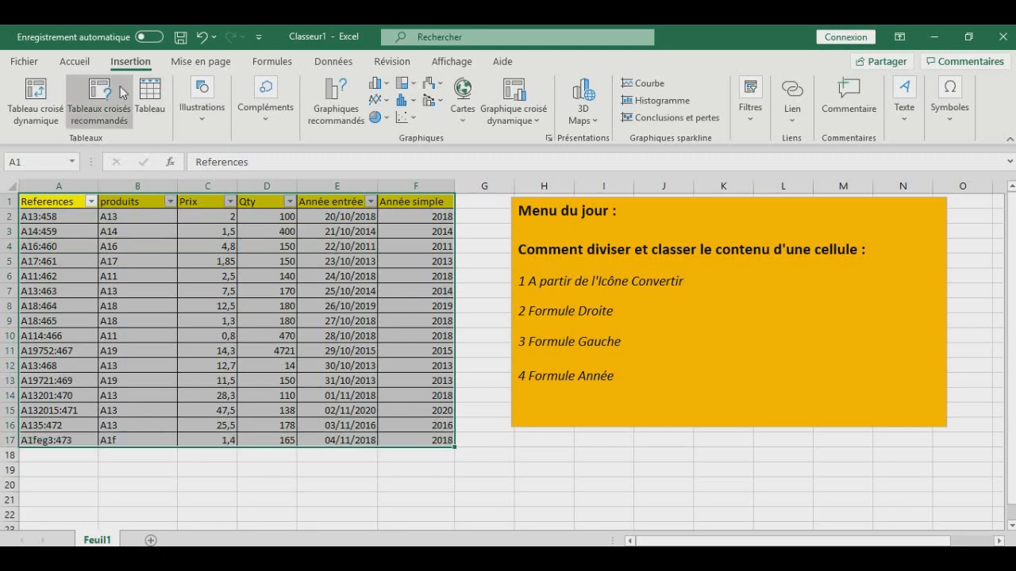
pyautogui.click(39, 95)
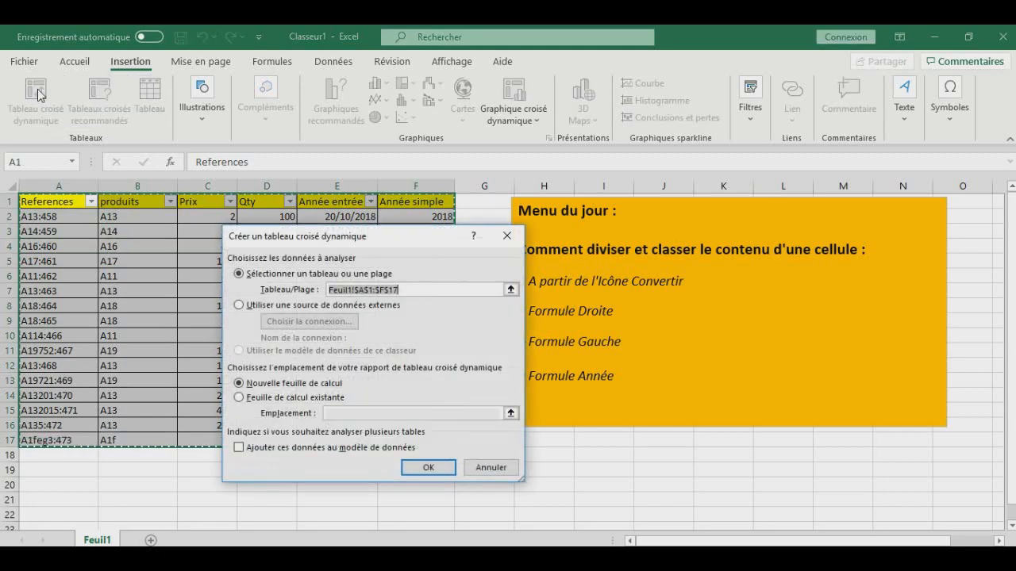
pyautogui.click(429, 468)
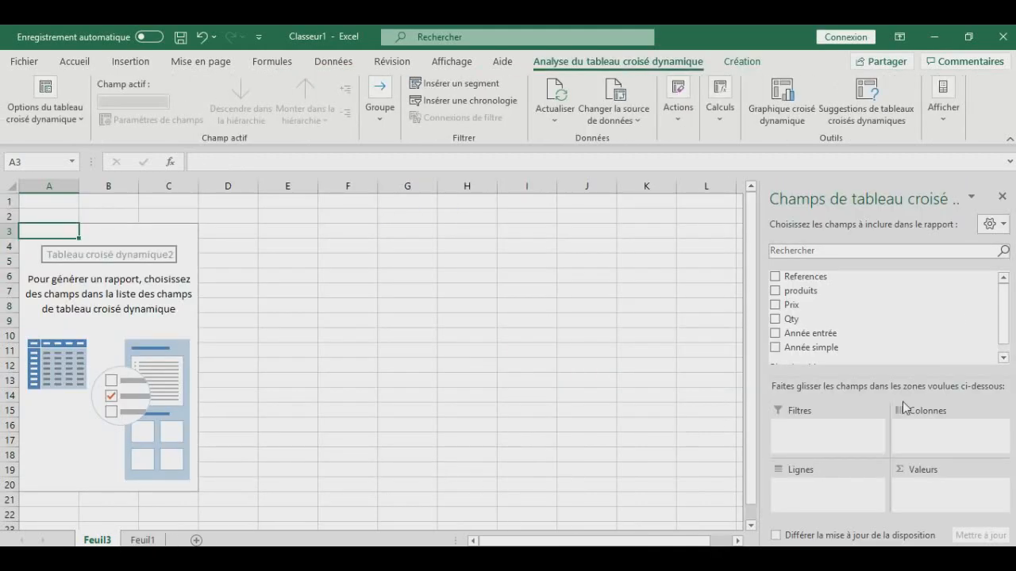
# - Place the References field in the pivot table's rows and the Année simple field in its columns
pyautogui.scroll(-1, 1006, 336)
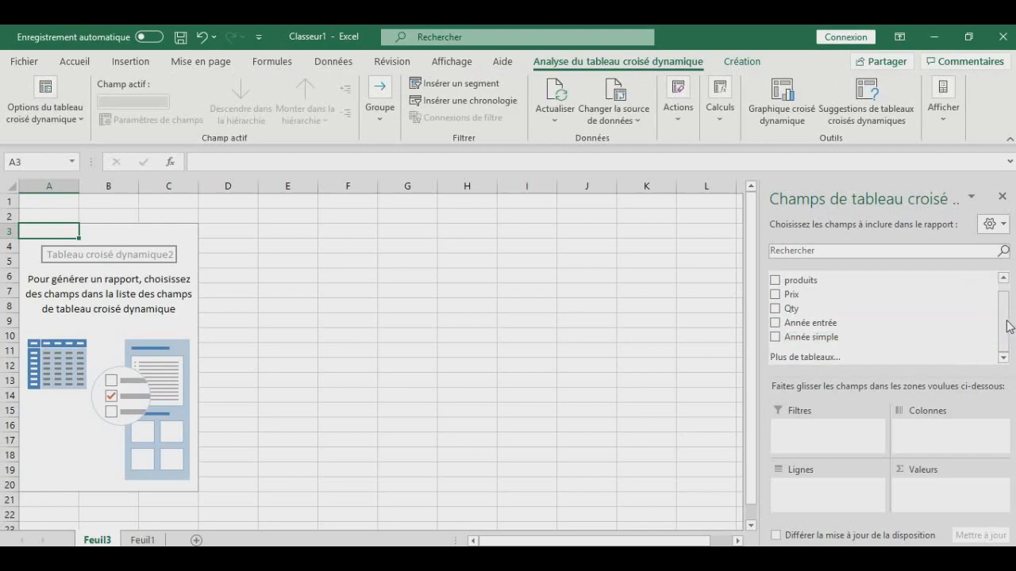
pyautogui.scroll(1, 1004, 317)
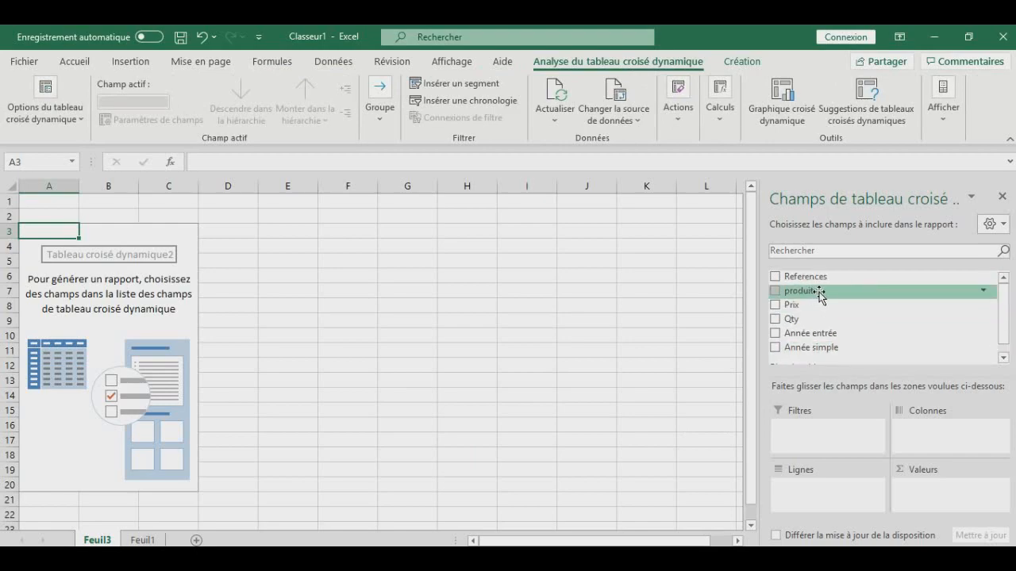
pyautogui.moveTo(810, 281); pyautogui.dragTo(812, 498)
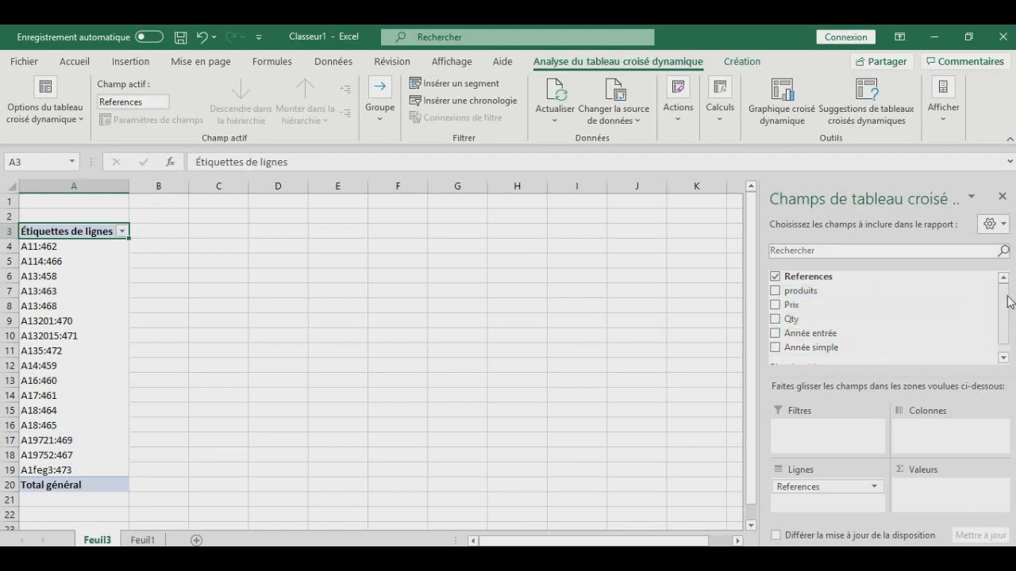
pyautogui.scroll(-1, 1009, 317)
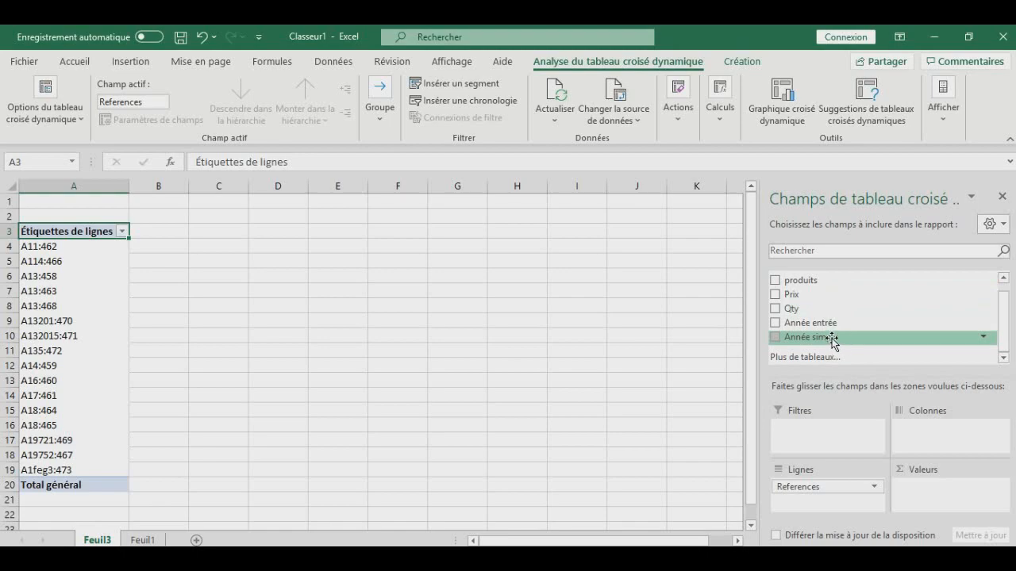
pyautogui.moveTo(815, 342); pyautogui.dragTo(946, 438)
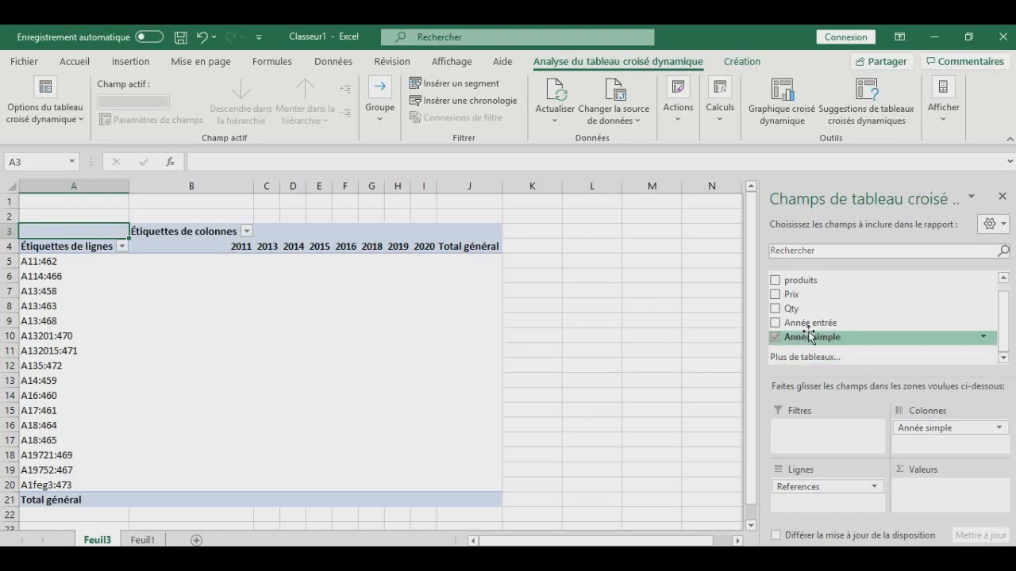
# - Check the source data on Feuil1 against the pivot table's year columns on Feuil3
pyautogui.click(147, 539)
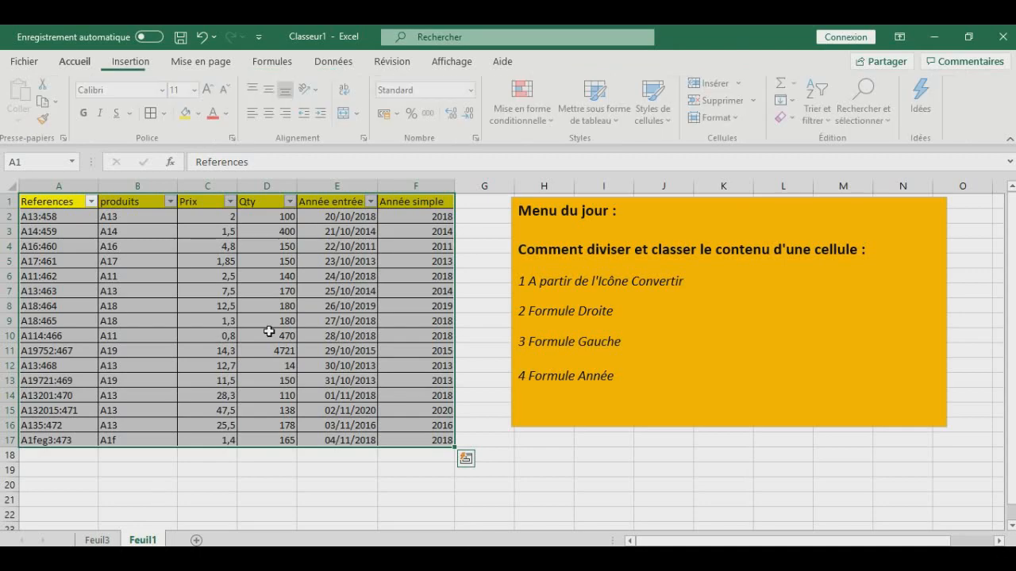
pyautogui.click(96, 540)
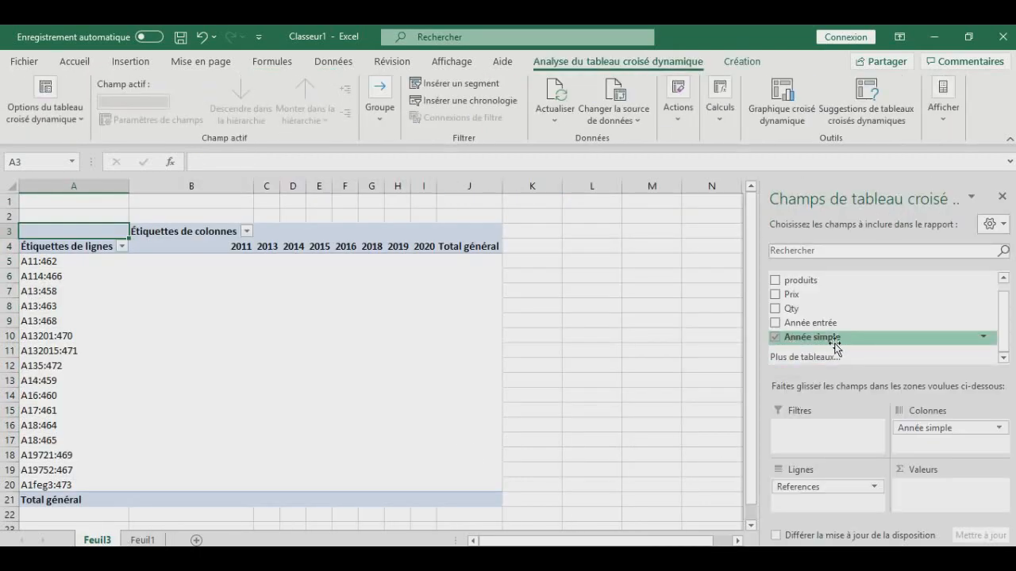
pyautogui.click(143, 541)
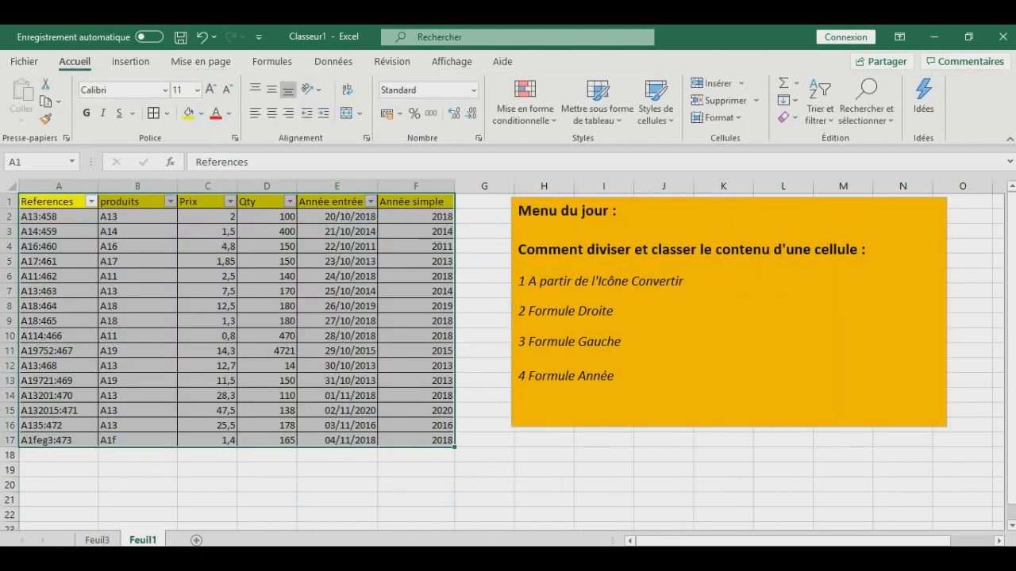
pyautogui.click(97, 541)
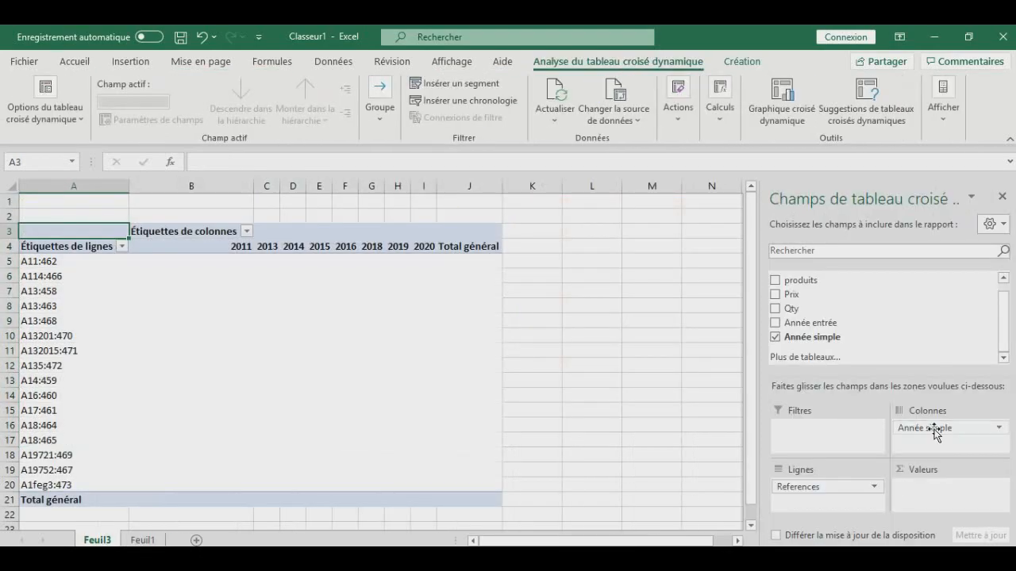
# - Replace Année simple with Année entrée in the pivot columns, and expand and collapse 2013 and its Trimestre4 group
pyautogui.moveTo(926, 427)
pyautogui.mouseDown()
pyautogui.moveTo(790, 325)
pyautogui.moveTo(802, 321)
pyautogui.moveTo(937, 438)
pyautogui.mouseUp()
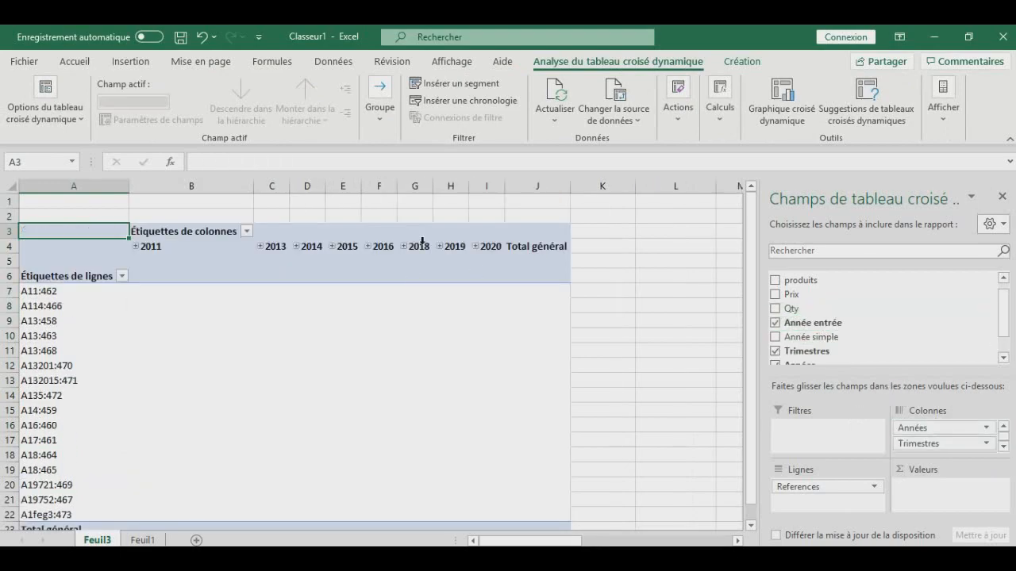
pyautogui.click(261, 246)
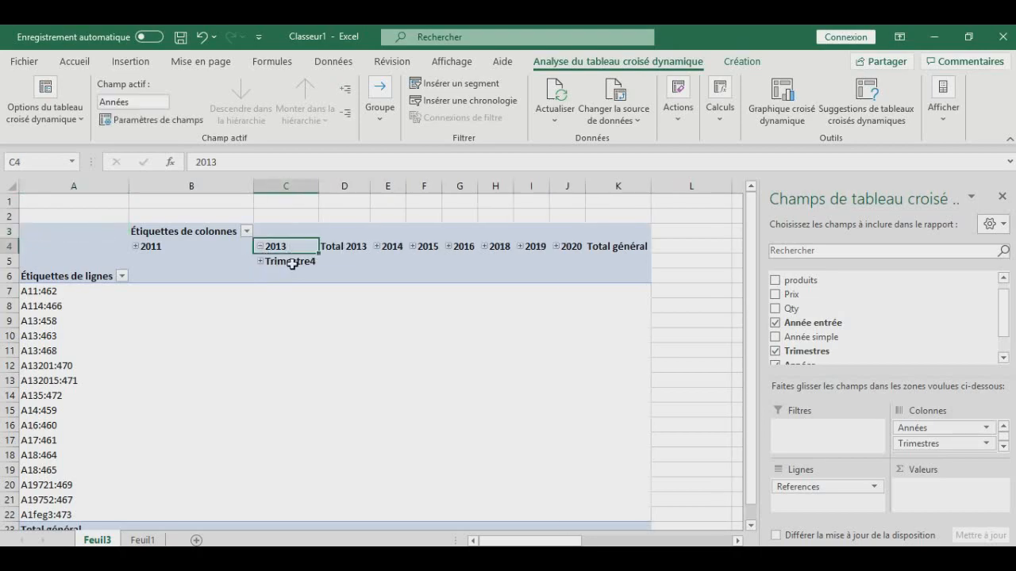
pyautogui.click(261, 262)
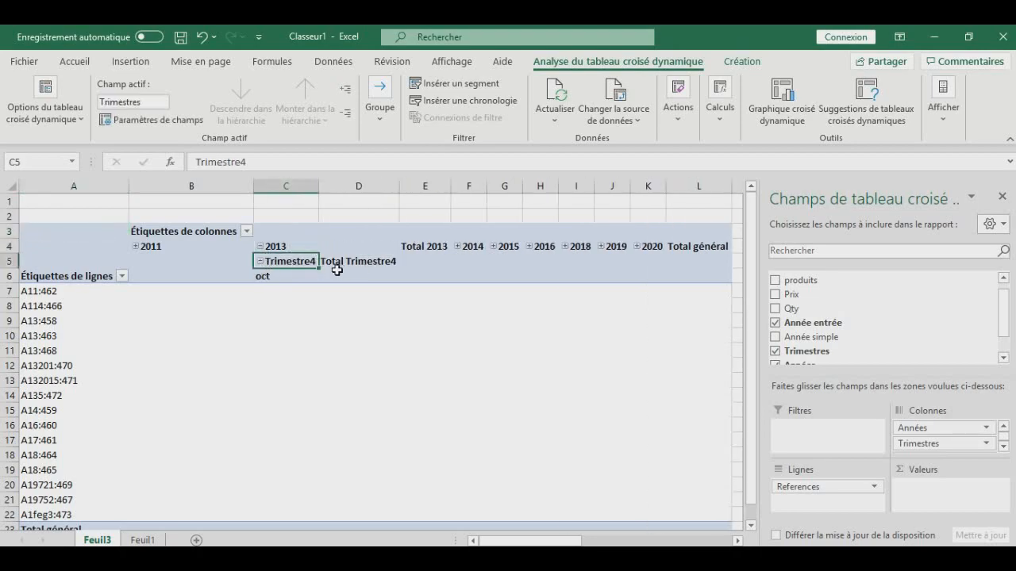
pyautogui.click(260, 261)
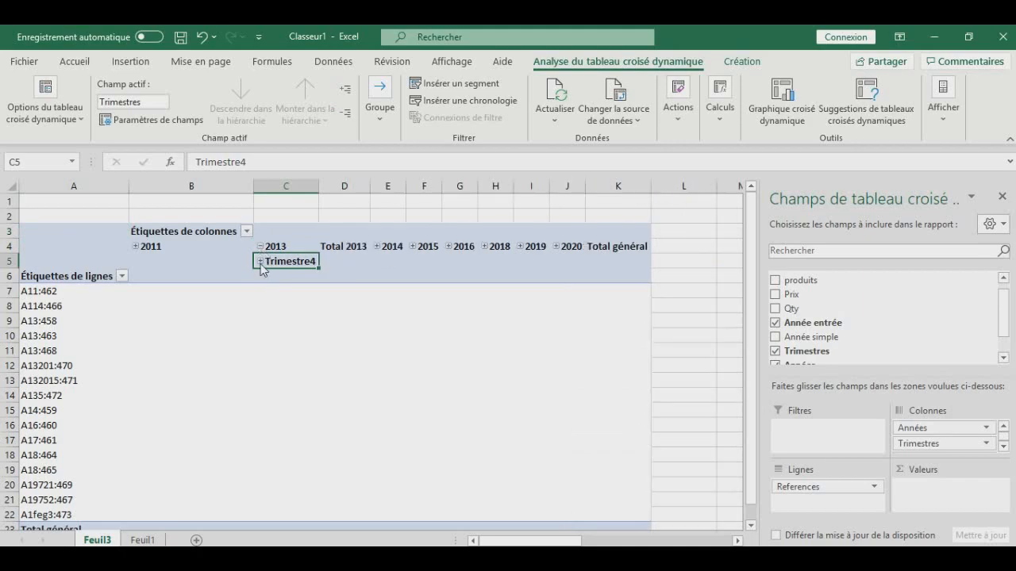
pyautogui.click(259, 247)
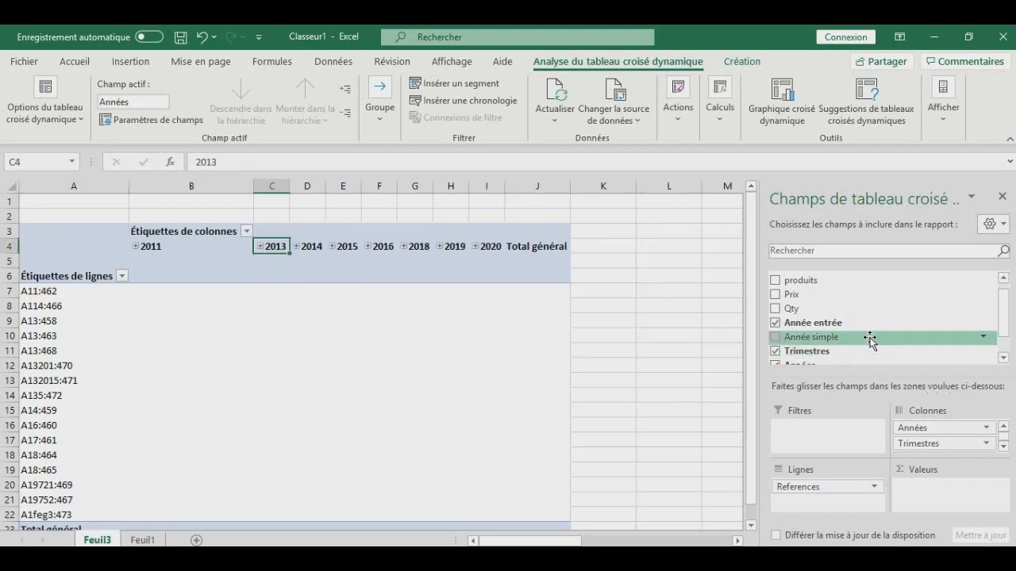
# - Remove the Trimestres, Années and Année entrée fields from the pivot table's columns
pyautogui.moveTo(1004, 307); pyautogui.dragTo(1005, 329)
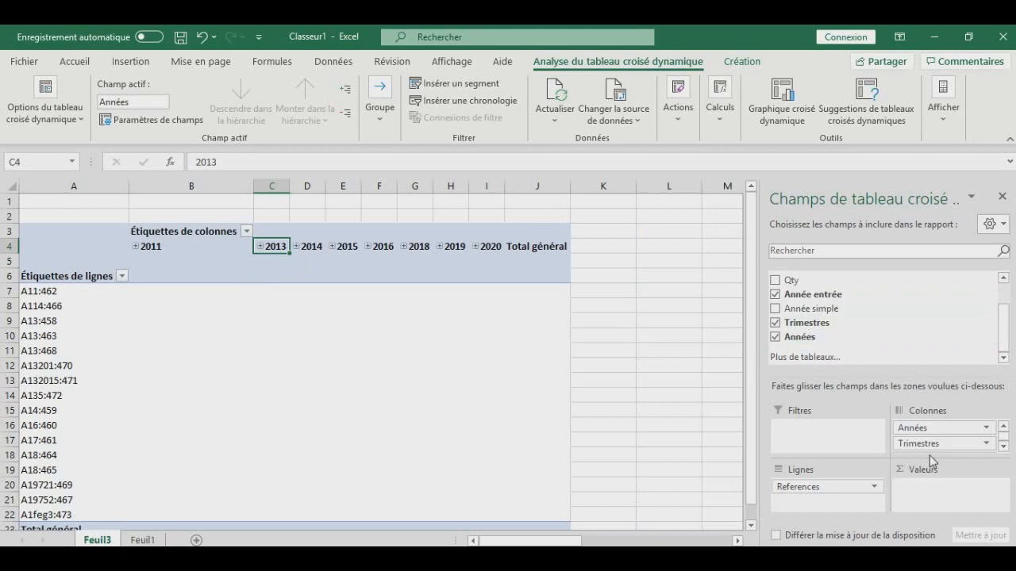
pyautogui.moveTo(951, 446); pyautogui.dragTo(854, 343)
pyautogui.moveTo(944, 430); pyautogui.dragTo(766, 277)
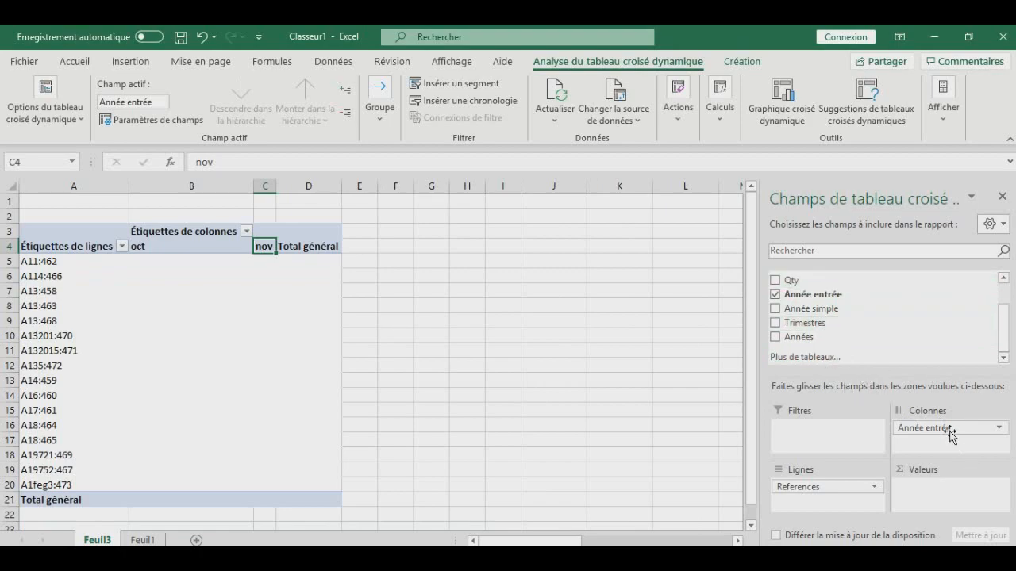
pyautogui.moveTo(947, 428); pyautogui.dragTo(850, 313)
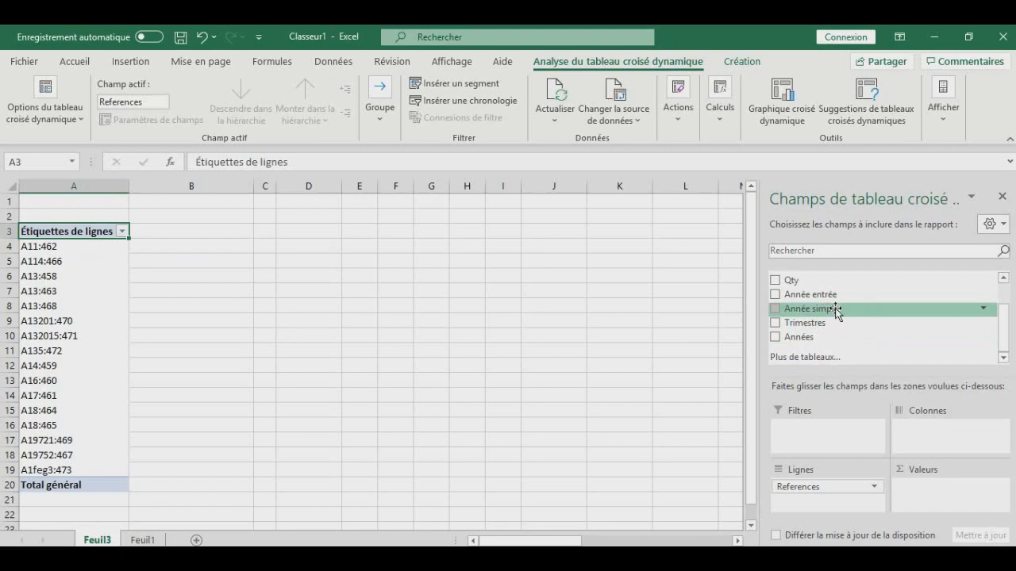
# - Put Année simple back in the pivot table's columns and add Prix to its values as a sum
pyautogui.moveTo(823, 309); pyautogui.dragTo(948, 444)
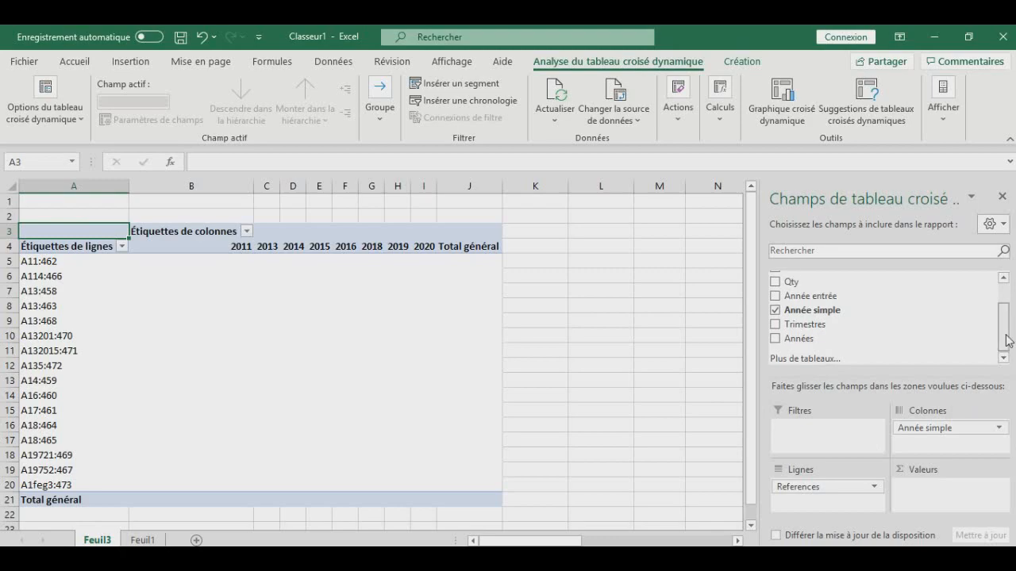
pyautogui.scroll(1, 811, 321)
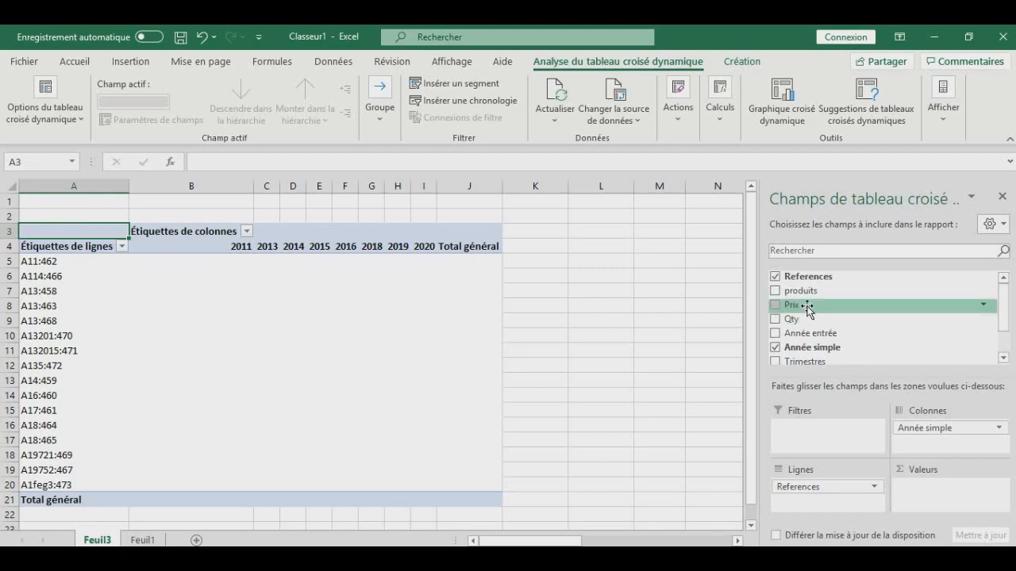
pyautogui.moveTo(807, 309); pyautogui.dragTo(958, 501)
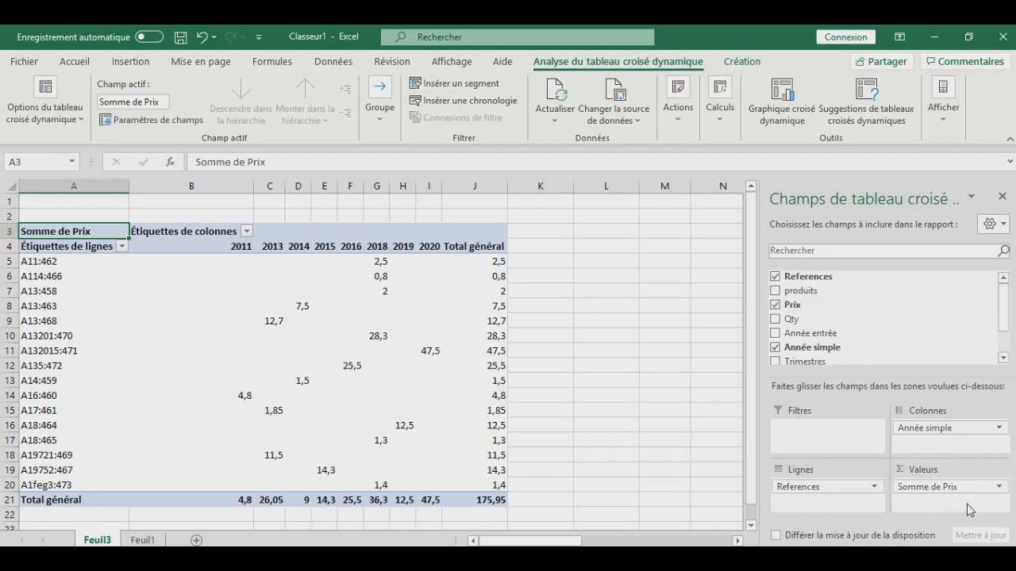
pyautogui.scroll(-1, 545, 344)
pyautogui.scroll(1, 544, 345)
# - Return to the source table on Feuil1 and deselect its range
pyautogui.click(148, 542)
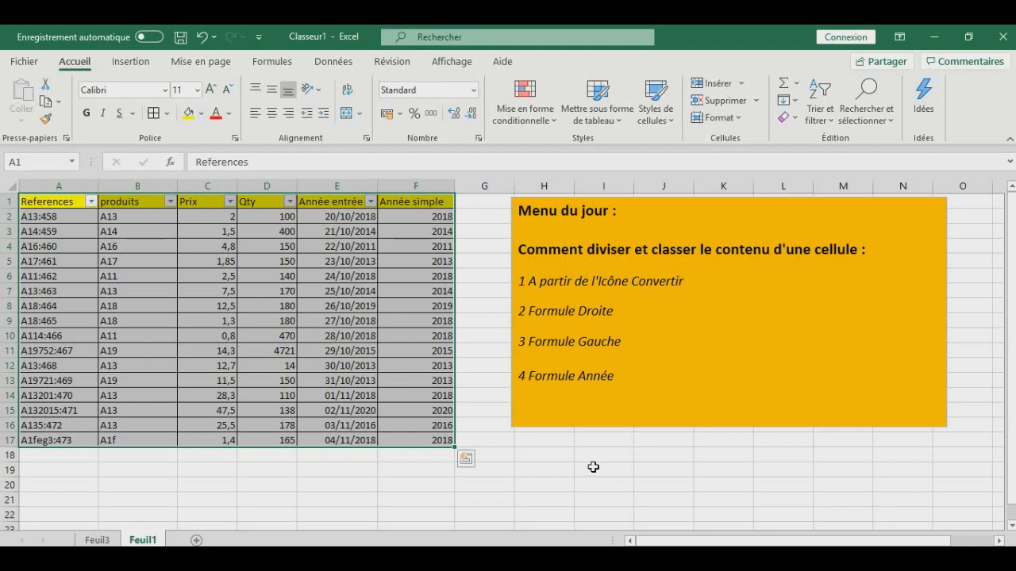
pyautogui.click(595, 468)
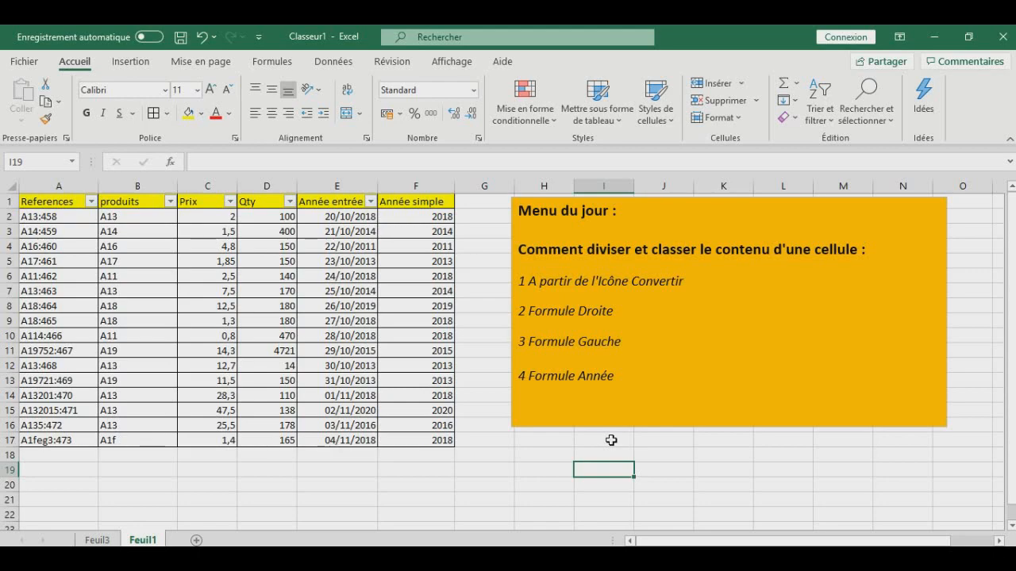
pyautogui.click(611, 441)
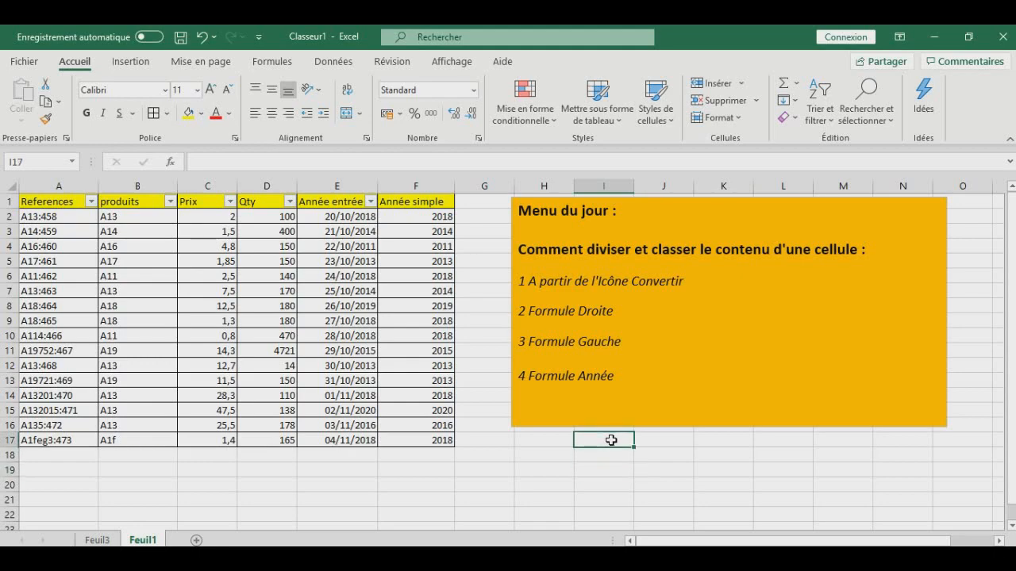